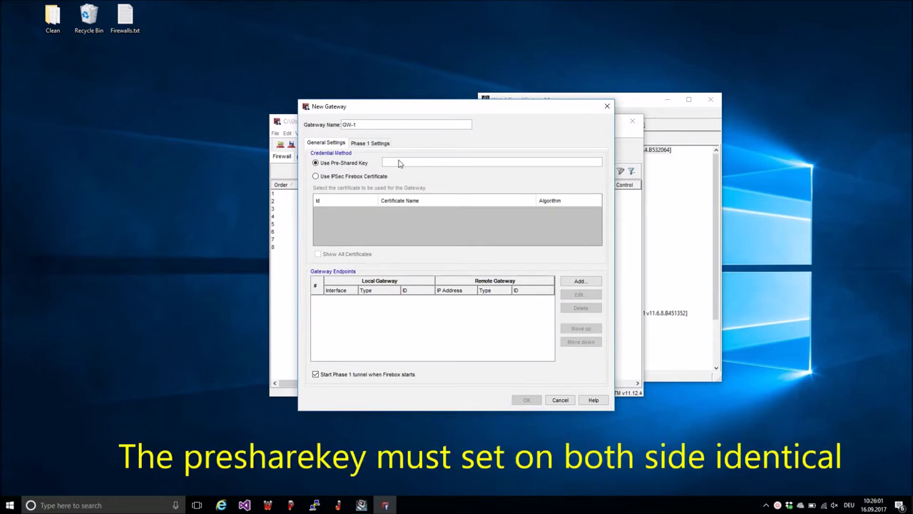
Step: Enter the pre-shared key for the new gateway GW-1
type("123")
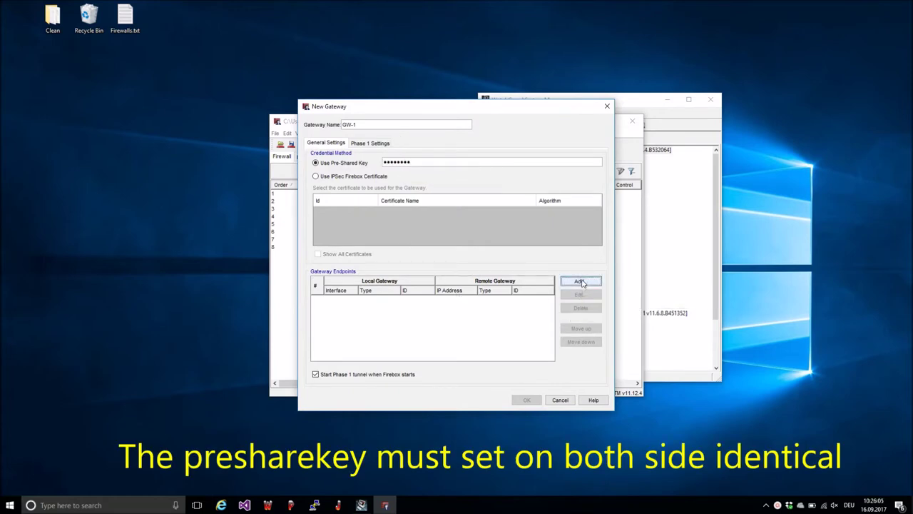
Step: Add a gateway endpoint whose local ID is a User ID @ Domain value
left_click(580, 280)
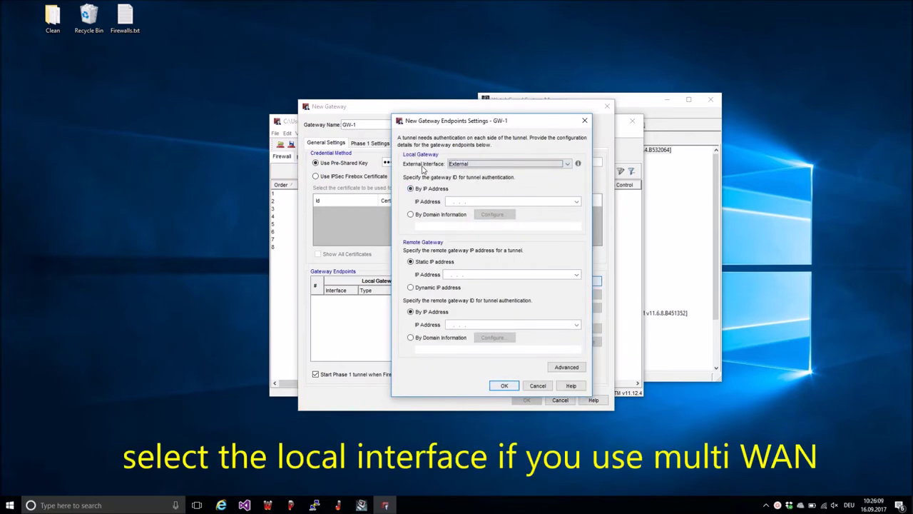
left_click(410, 215)
left_click(492, 214)
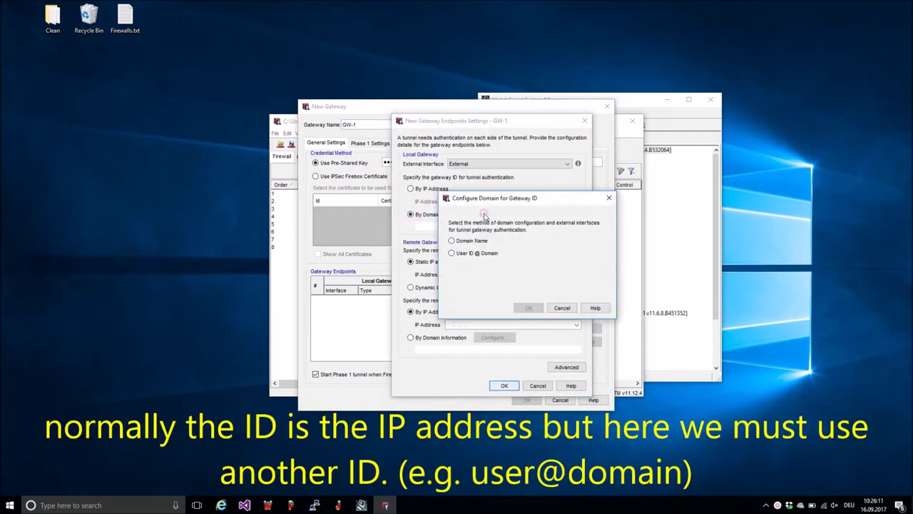
left_click(462, 254)
left_click(488, 279)
type("test@test.com")
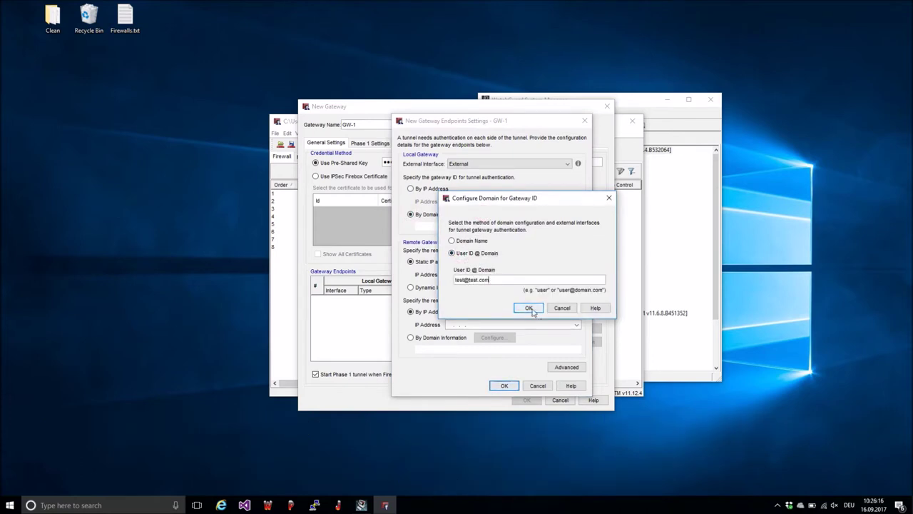
left_click(529, 307)
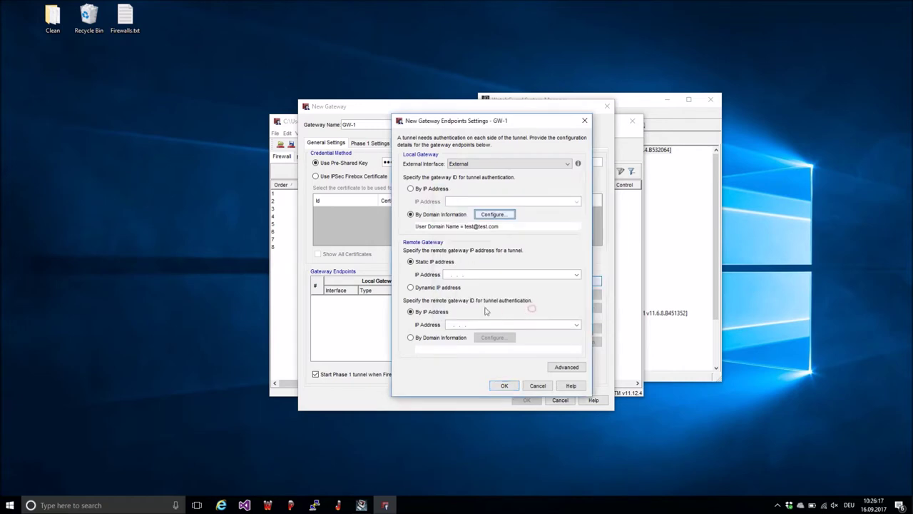
Step: Set remote gateway 10.3.0.201 as both its IP and its ID, then confirm the endpoint
left_click(448, 275)
type("10.3.0.201")
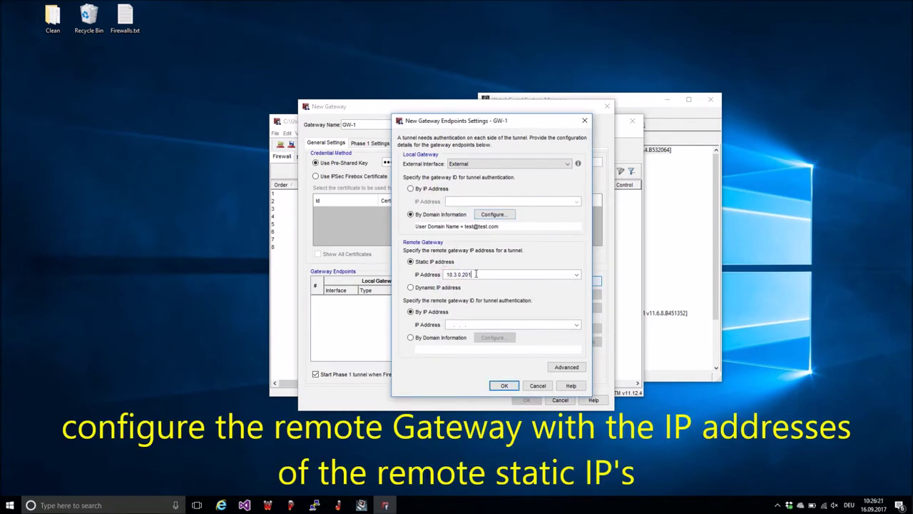
double_click(473, 274)
key("ctrl+c")
left_click(478, 324)
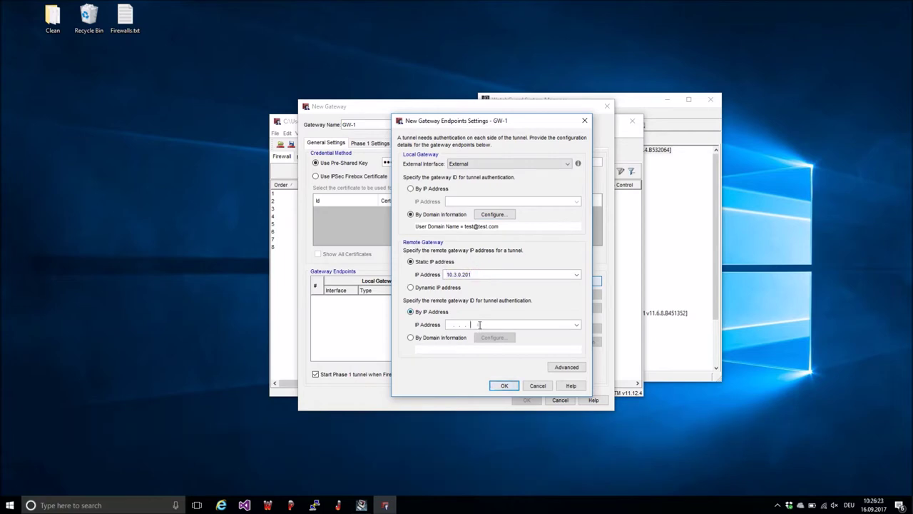
key("ctrl+v")
left_click(504, 386)
Step: Switch GW-1's Phase 1 mode to Aggressive, then save the gateway and close the gateway list
left_click(370, 142)
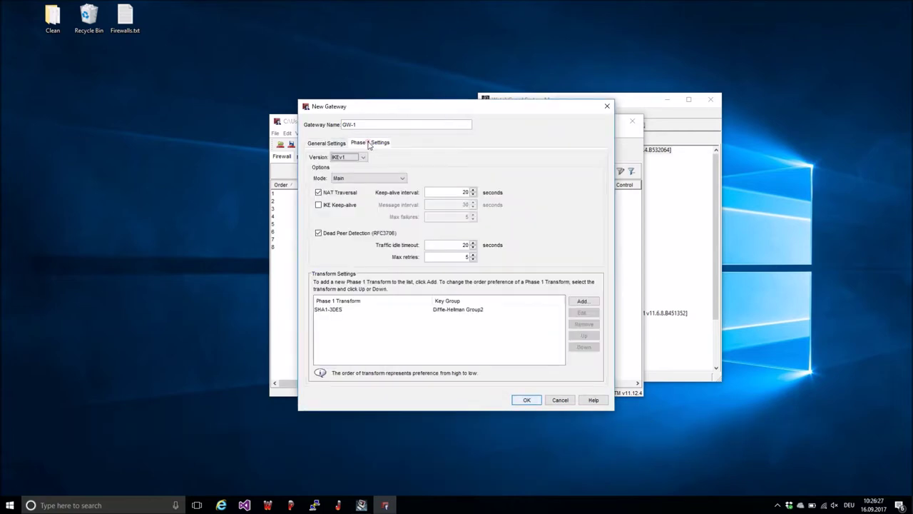
left_click(329, 310)
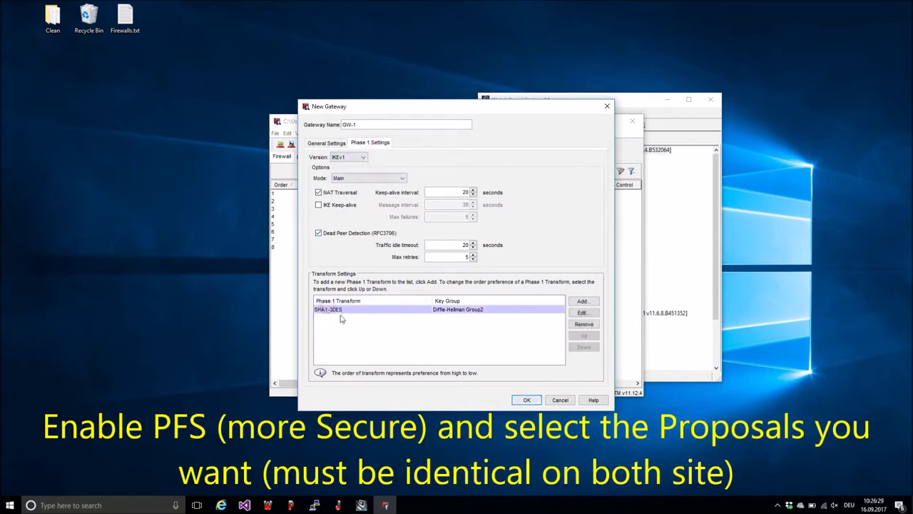
left_click(351, 184)
left_click(350, 196)
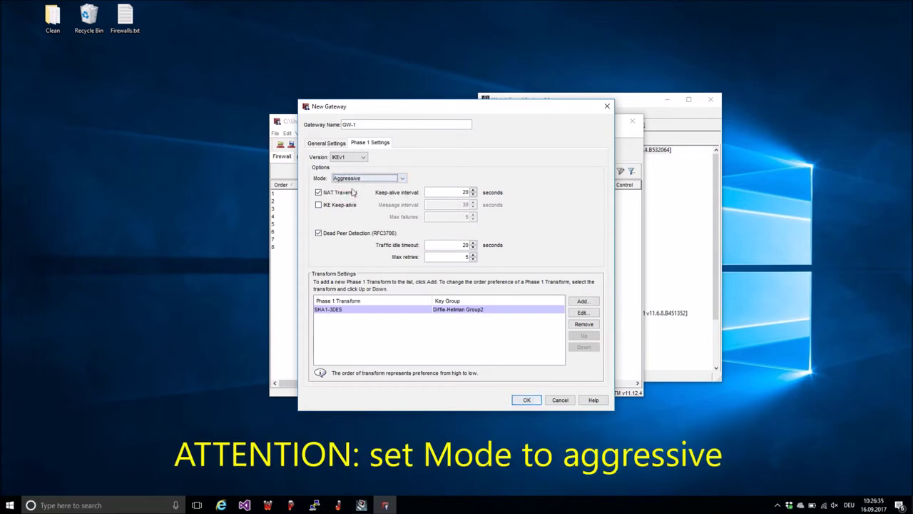
left_click(527, 399)
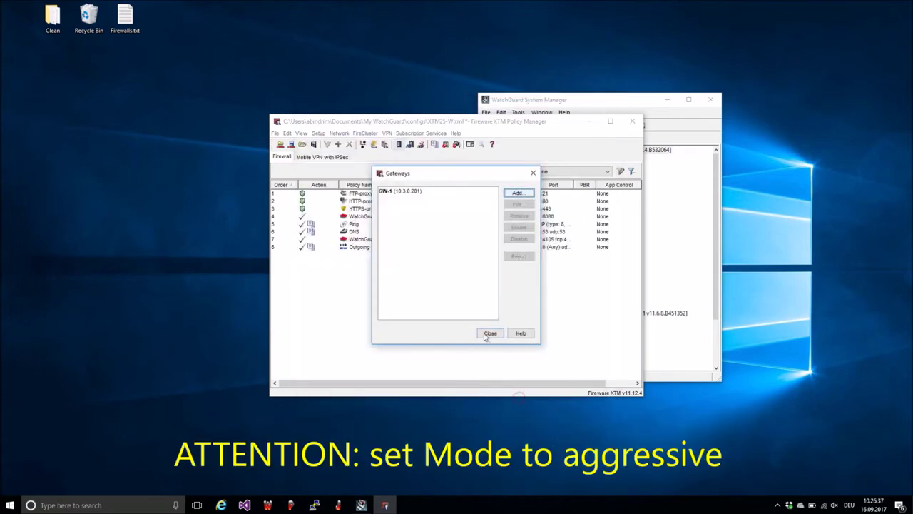
left_click(490, 333)
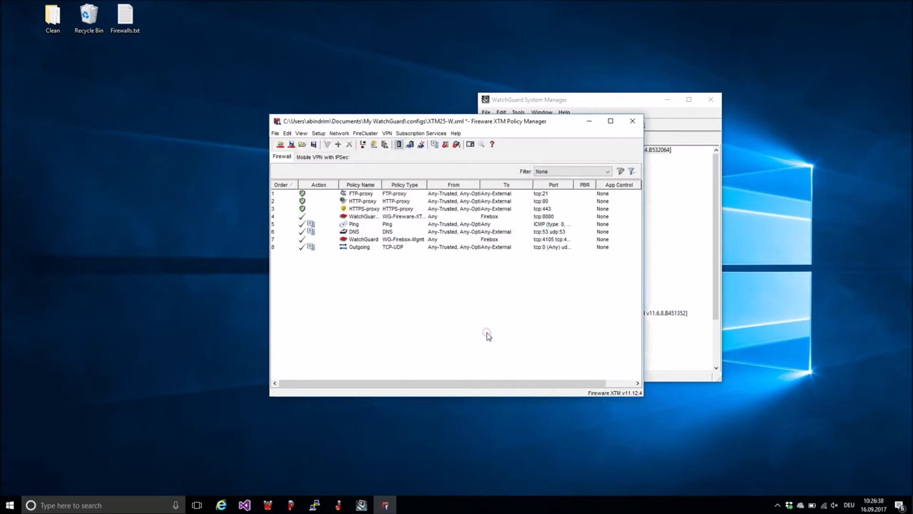
Step: Create a new branch office tunnel named Tunnel using gateway GW-1
left_click(411, 145)
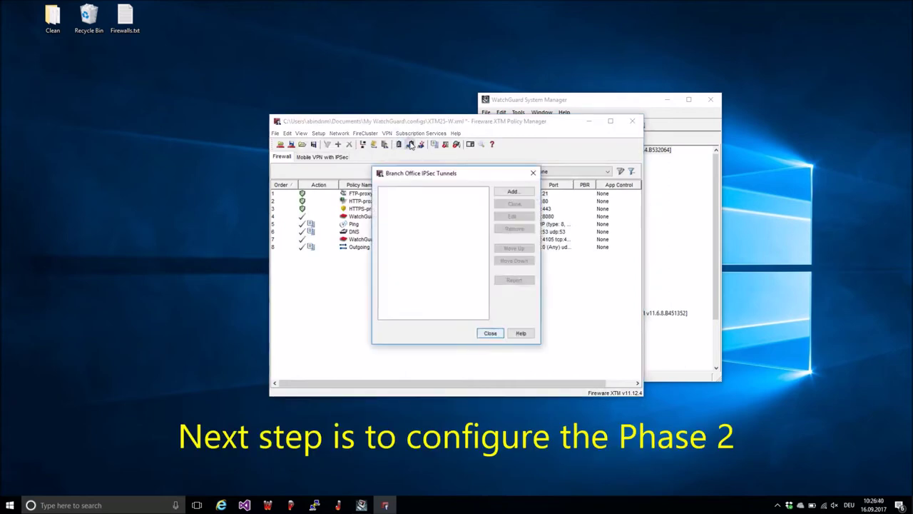
left_click(506, 191)
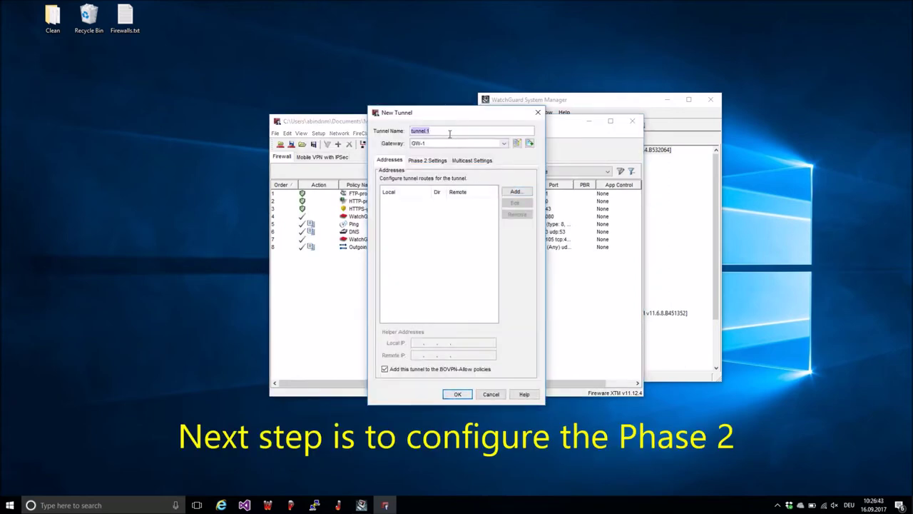
type("Tunn")
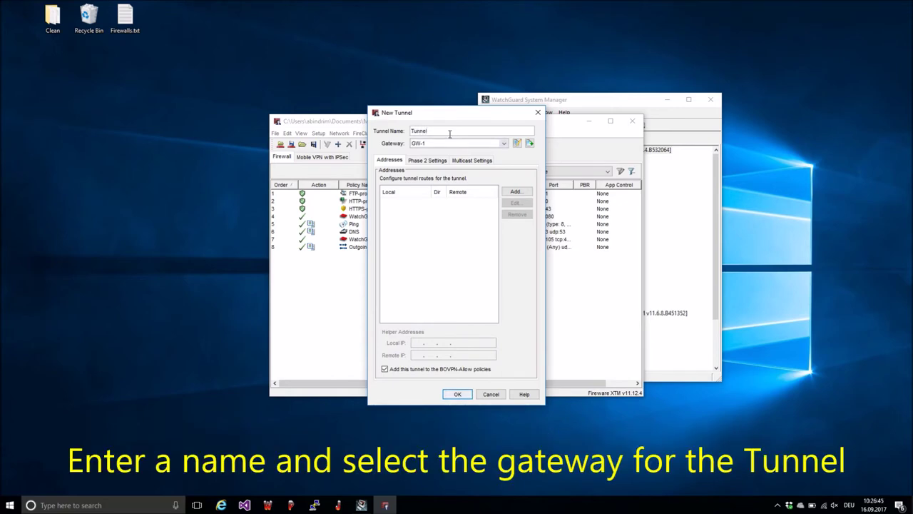
left_click(502, 144)
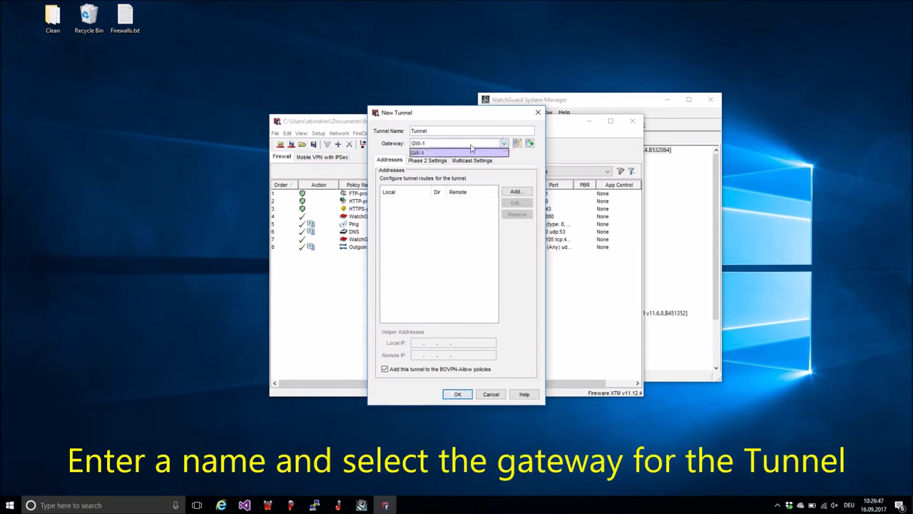
left_click(503, 144)
Step: Add the 10.1.1.0/24 to 10.2.1.0/24 route, choose ESP-AES-SHA1 for Phase 2, and save the tunnel
left_click(515, 191)
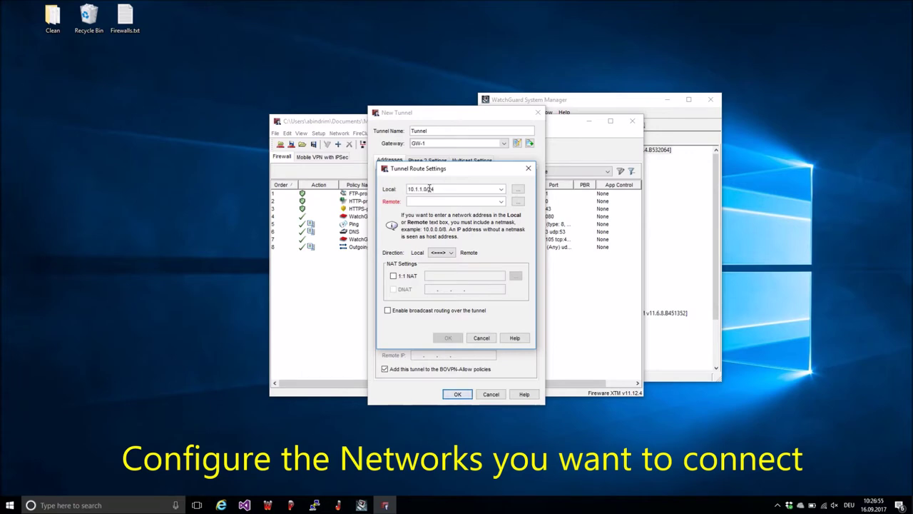
left_click(426, 200)
type("10.2.1.0/24")
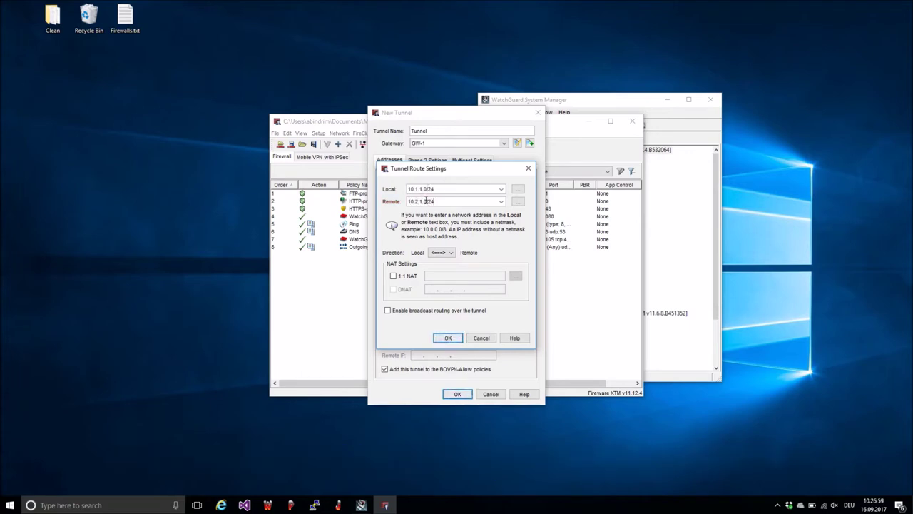
left_click(448, 337)
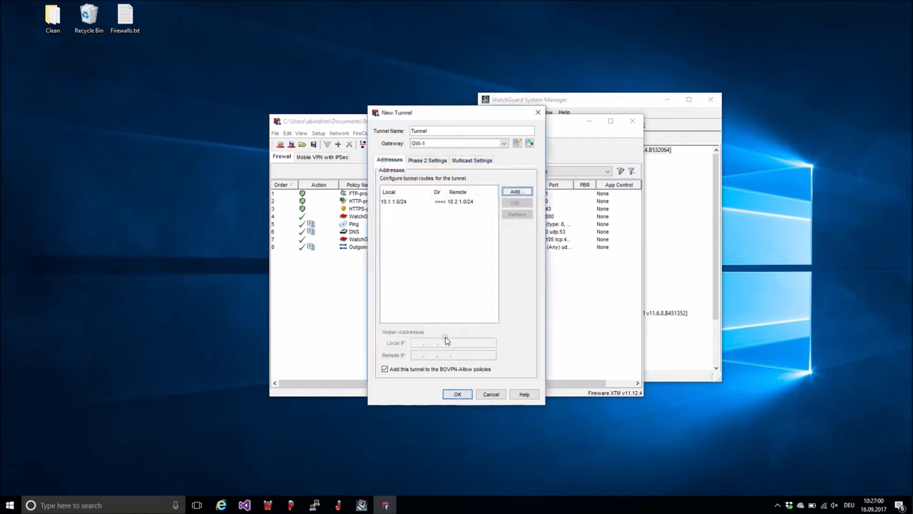
left_click(428, 161)
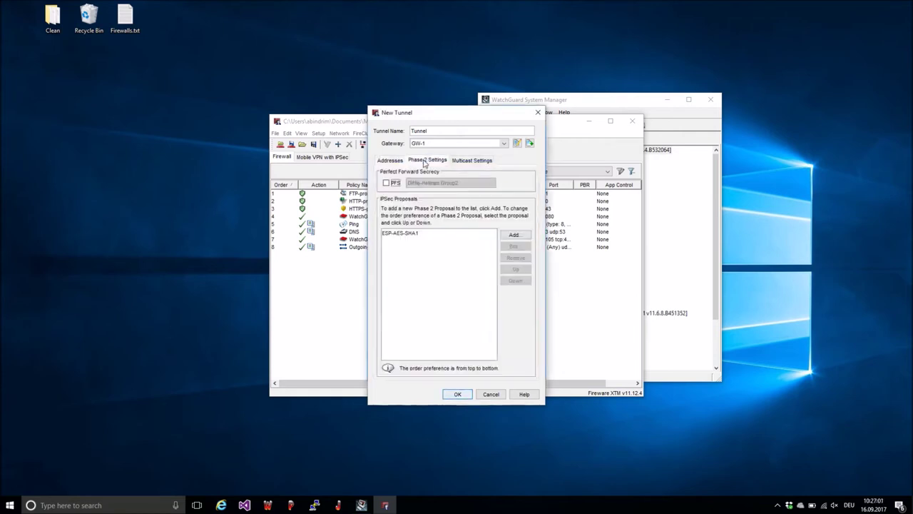
left_click(403, 234)
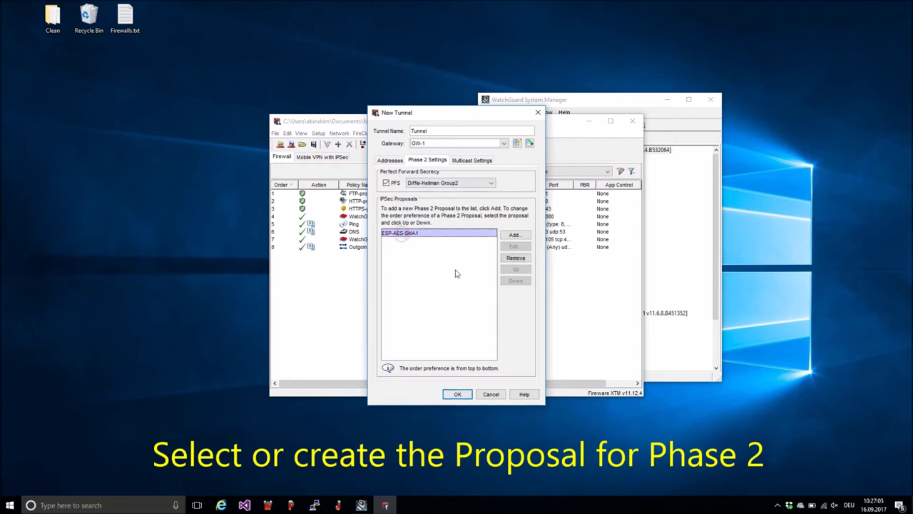
left_click(458, 394)
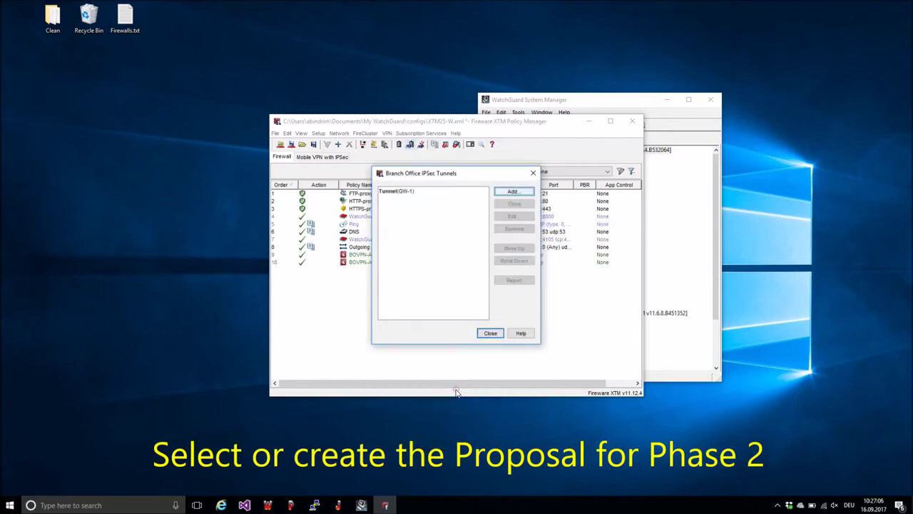
Step: Start saving to the Firebox at 10.3.0.59 and submit the administrator passphrase
left_click(488, 333)
left_click(291, 144)
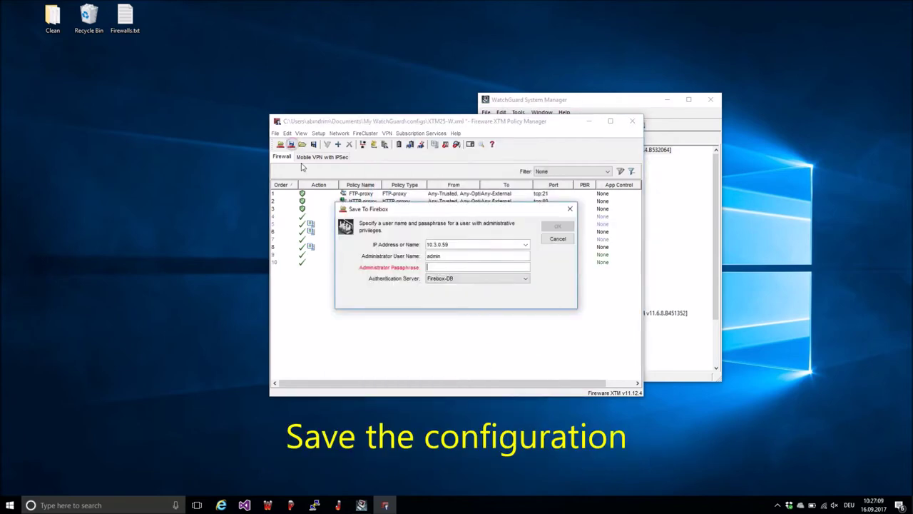
type("r")
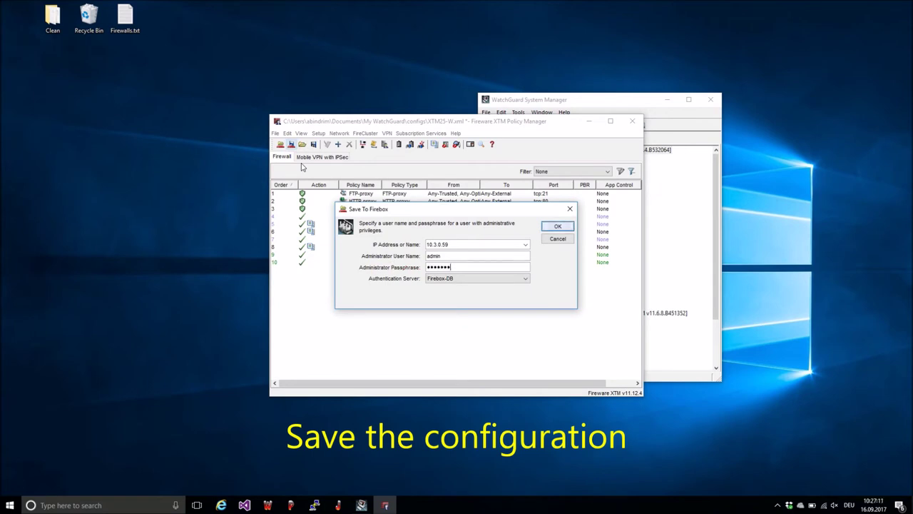
type("**")
key("Return")
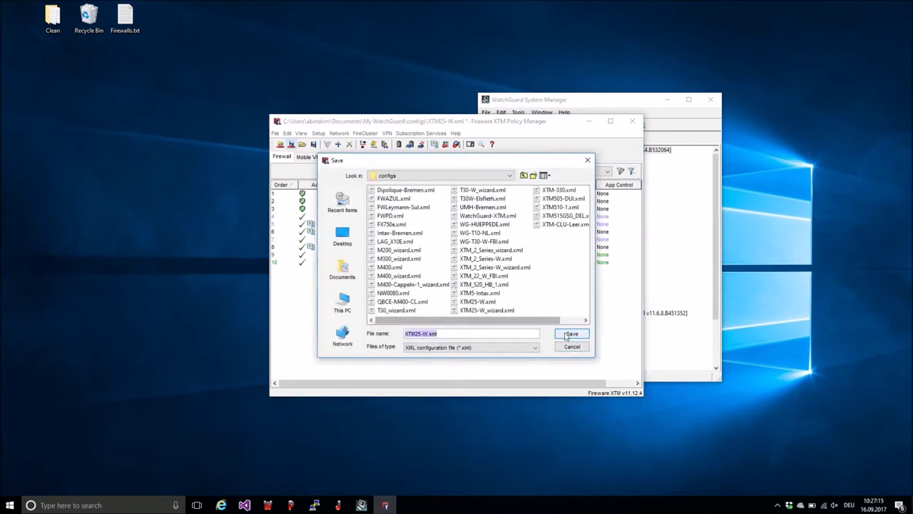
Step: Save over XTM25-W.xml, accept the replace and IP mismatch prompts, and dismiss the success message
left_click(567, 333)
left_click(435, 274)
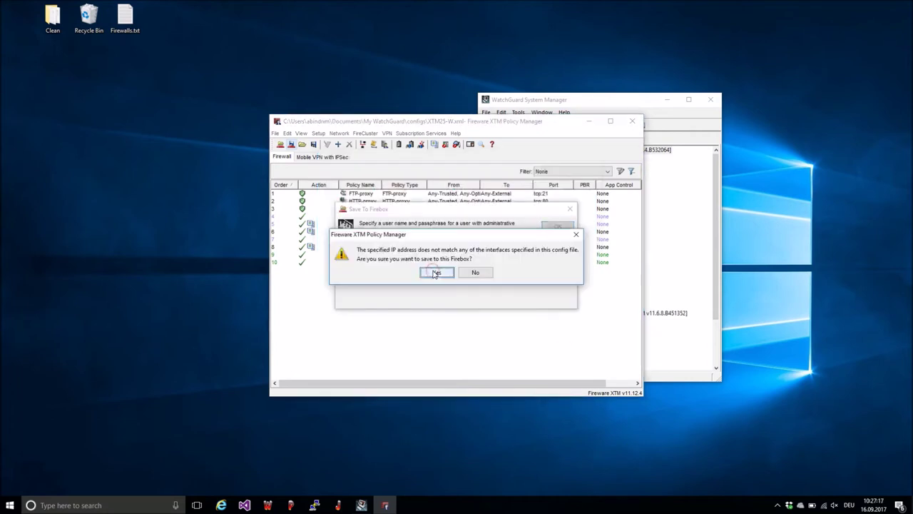
left_click(434, 273)
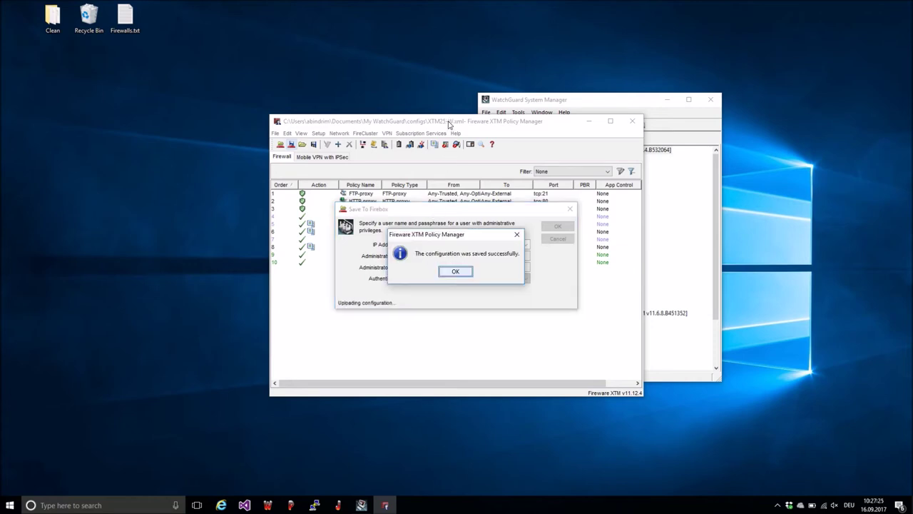
left_click(455, 271)
left_click_drag(452, 124, 172, 66)
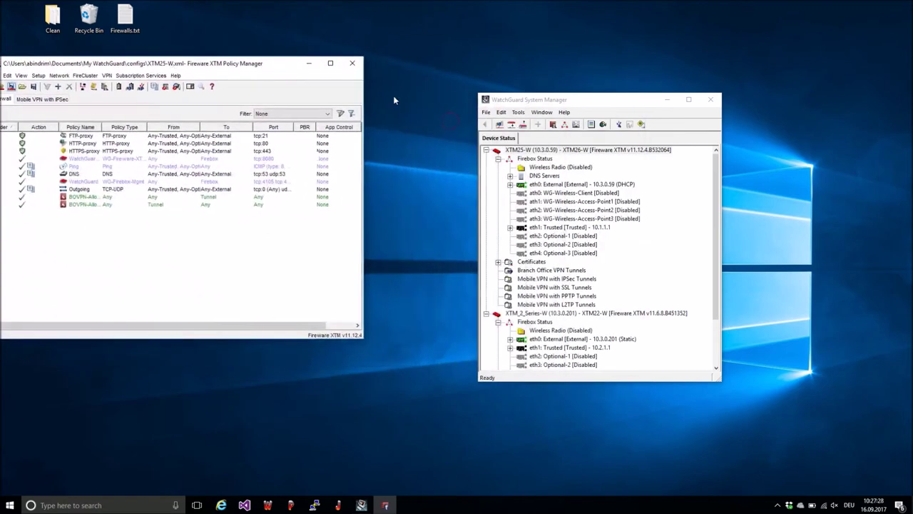
Step: Launch Policy Manager for XTM_2_Series-W from its right-click menu and move the window right
left_click(486, 151)
right_click(548, 158)
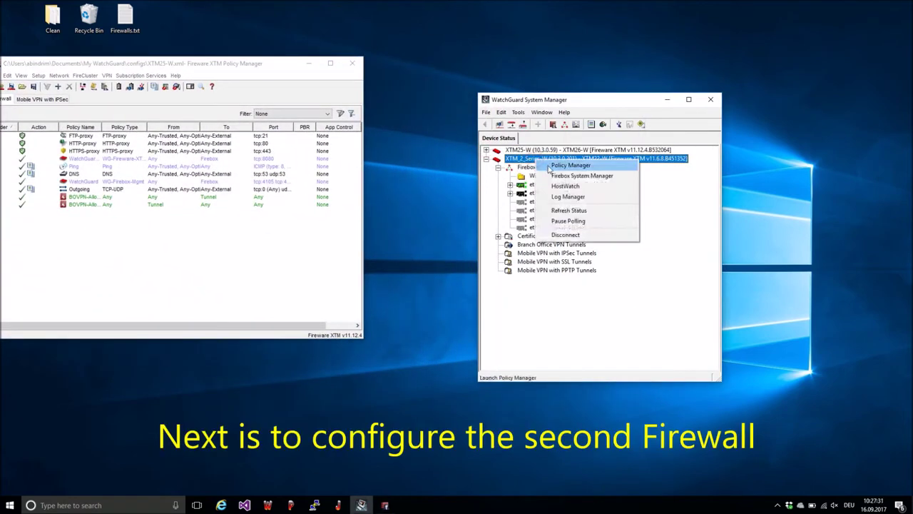
left_click(570, 165)
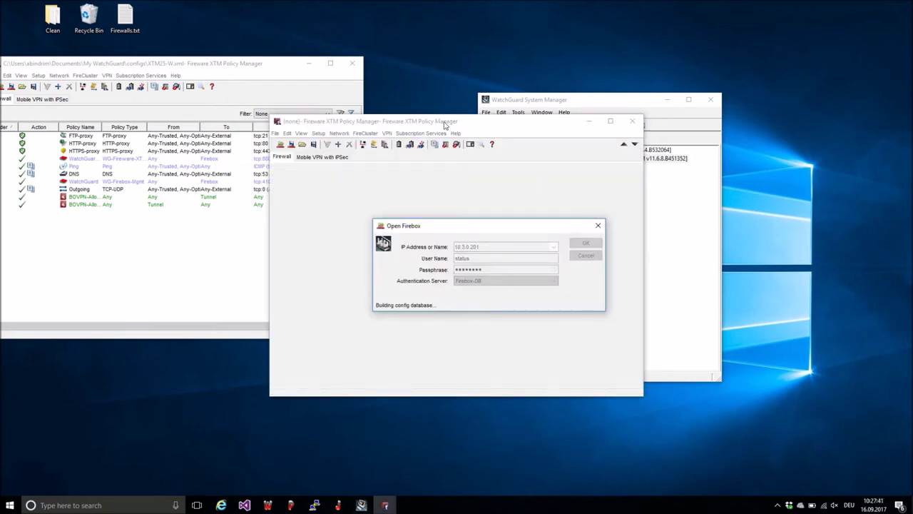
left_click_drag(444, 124, 653, 75)
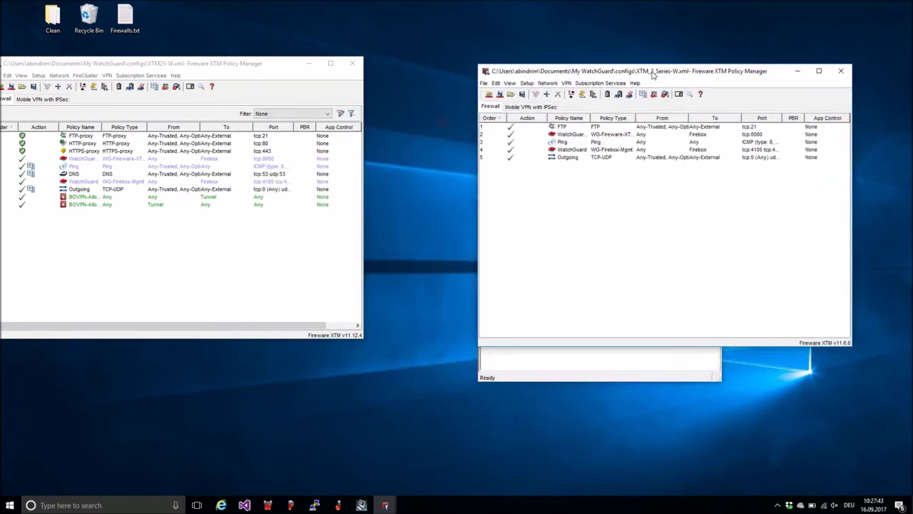
Step: Add gateway GW-1 with its pre-shared key, opening the first firewall's GW-1 for reference
left_click(566, 82)
left_click(573, 95)
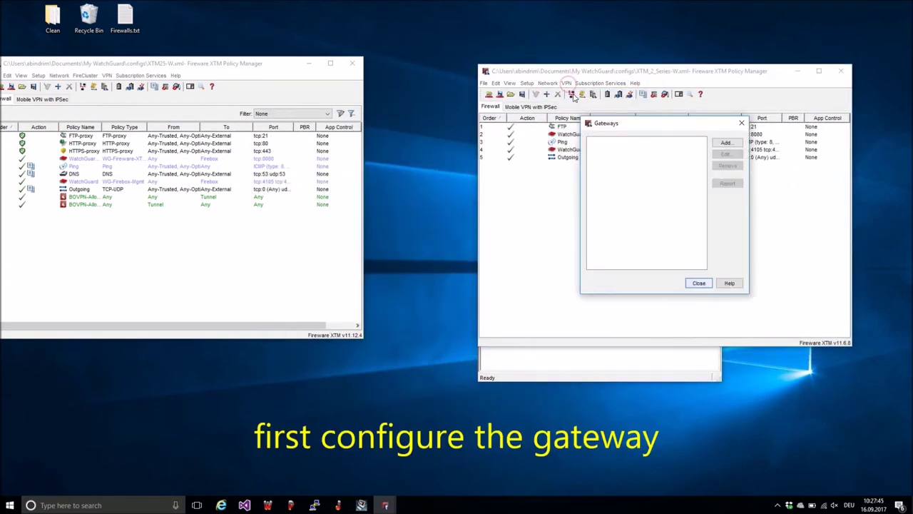
left_click(724, 142)
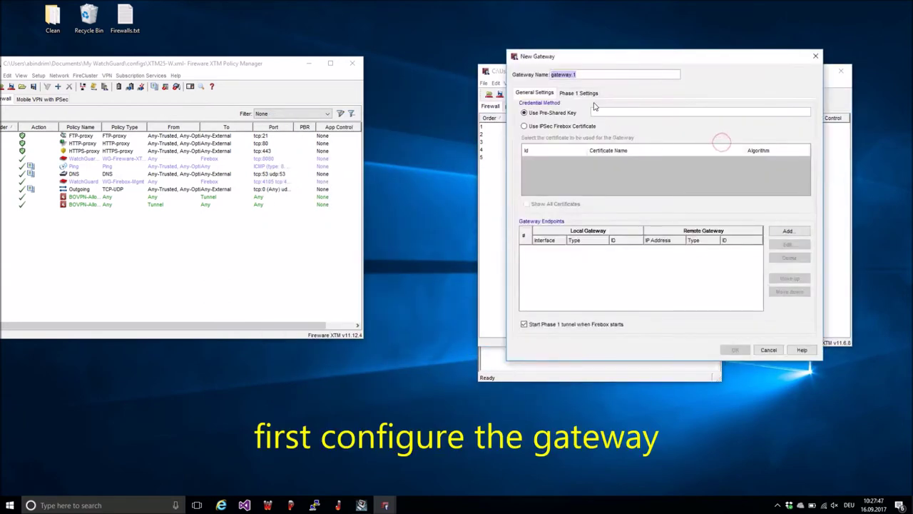
type("GW-")
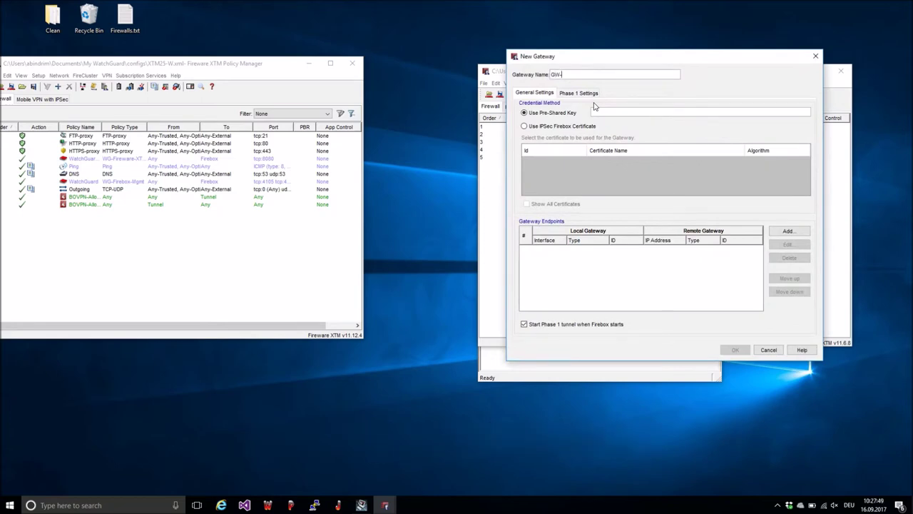
type("1*****")
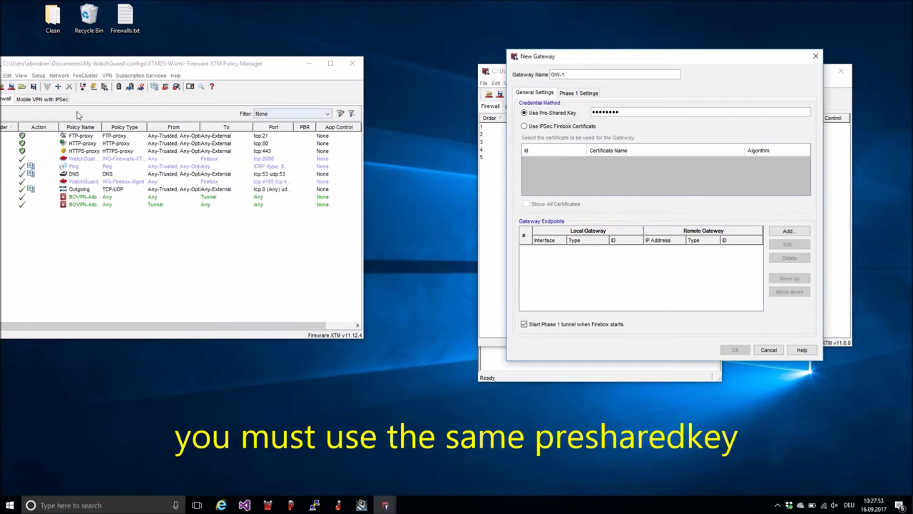
left_click(107, 75)
left_click(114, 86)
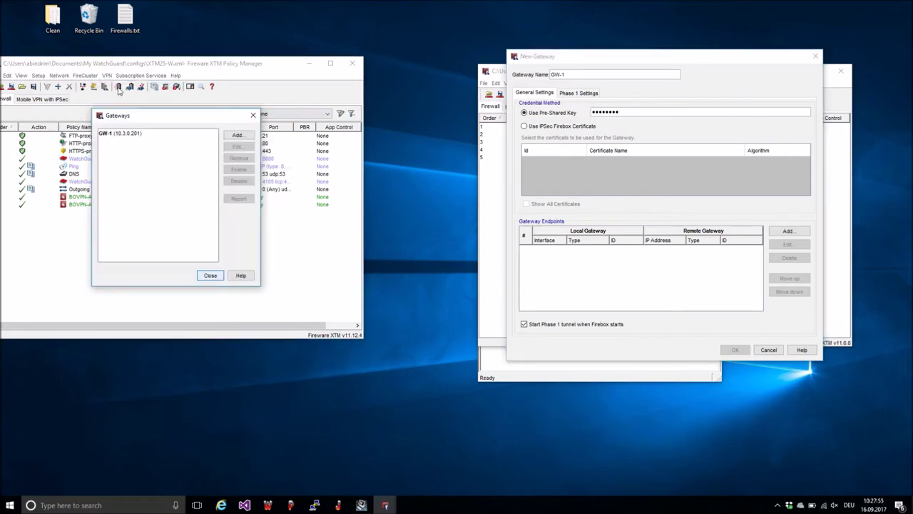
double_click(126, 134)
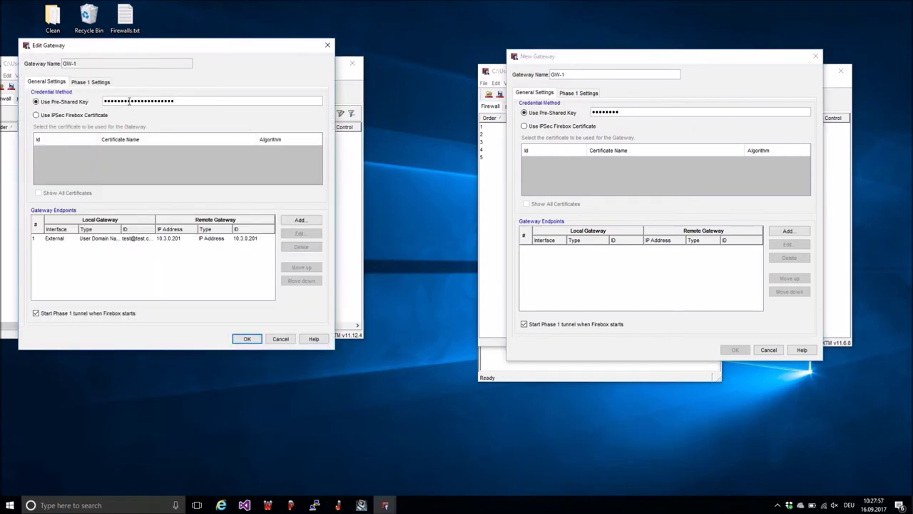
Step: Add an endpoint with local IP 10.3.0.201 and a dynamic remote gateway address
left_click(786, 232)
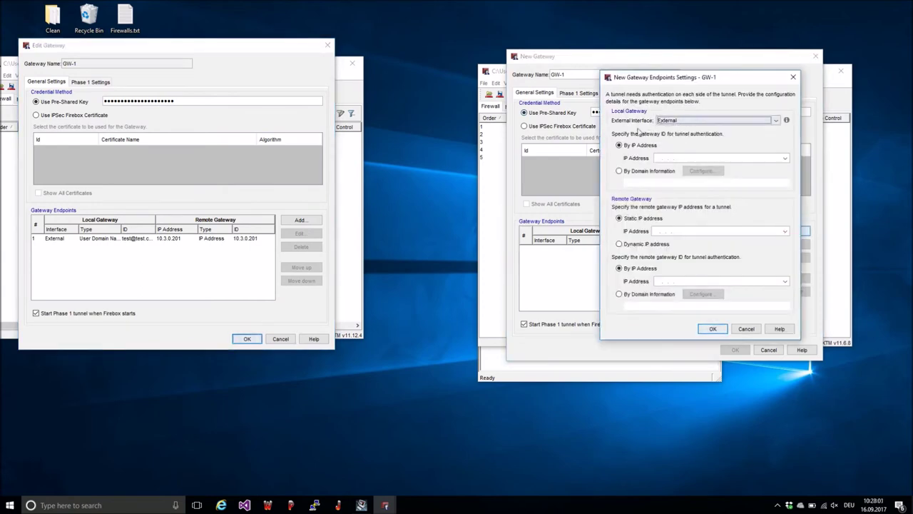
left_click(658, 158)
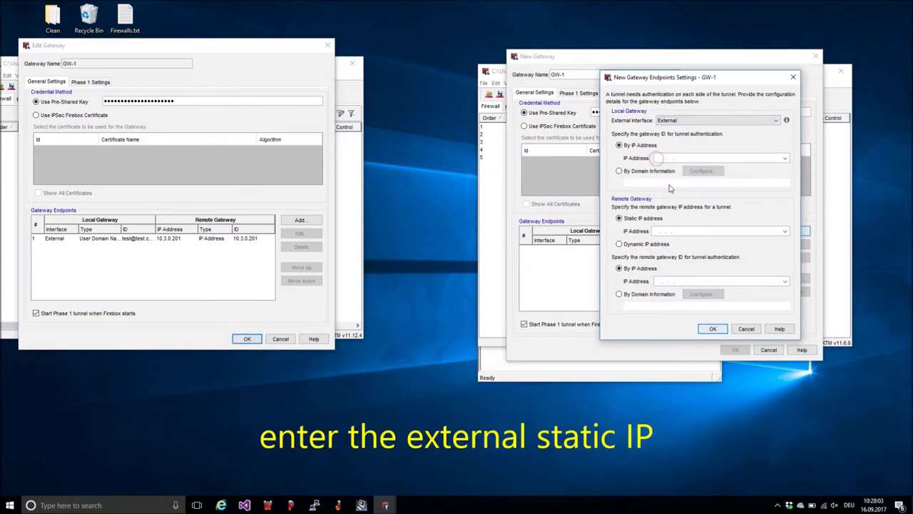
type("10.3.0.201")
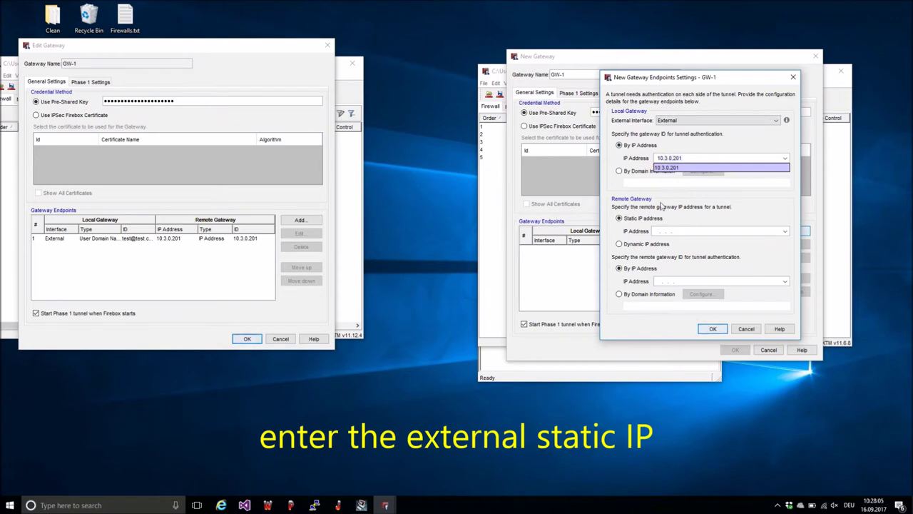
key("Return")
left_click(626, 247)
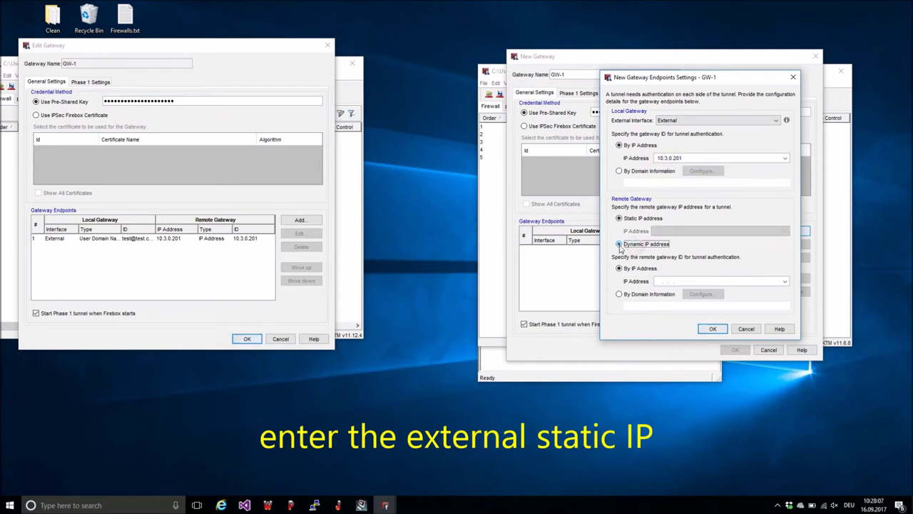
Step: Identify the remote gateway by User ID @ Domain, comparing with the first firewall's endpoint, and confirm
left_click(619, 294)
left_click(704, 295)
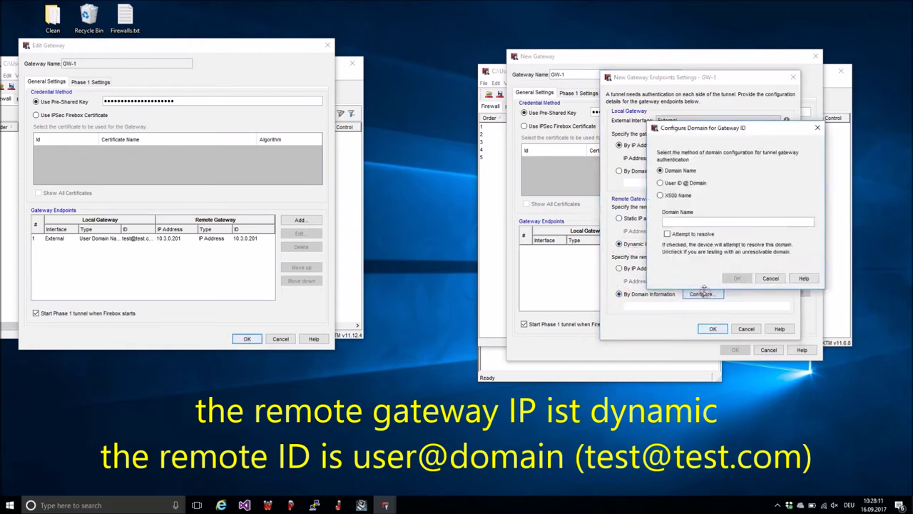
left_click(673, 184)
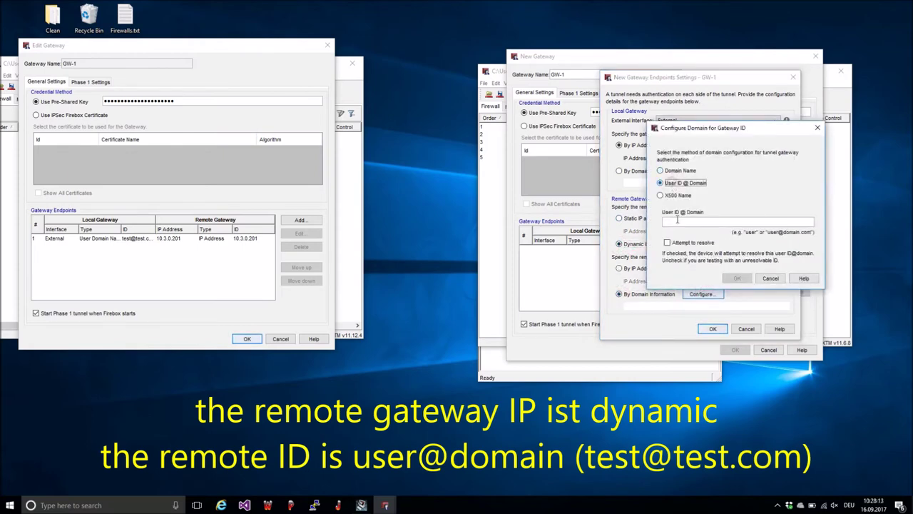
left_click(691, 221)
type("test@test.com")
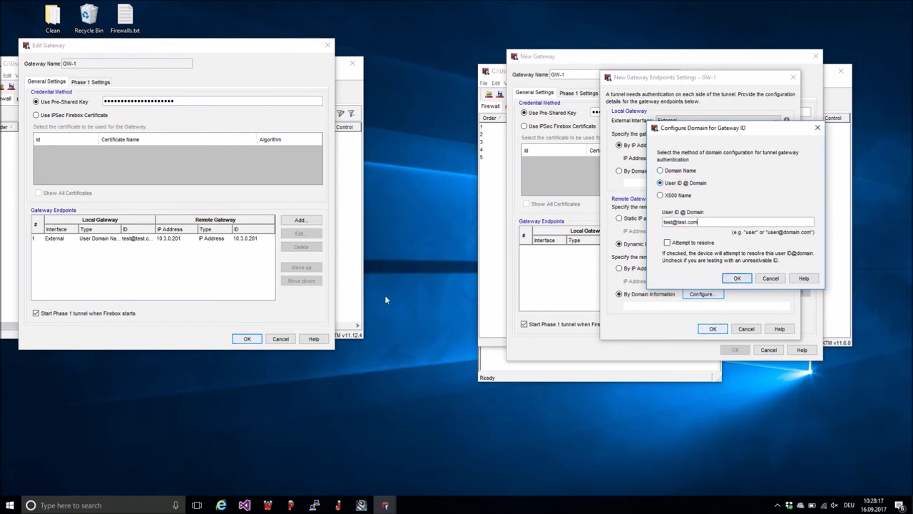
left_click(122, 238)
left_click(300, 233)
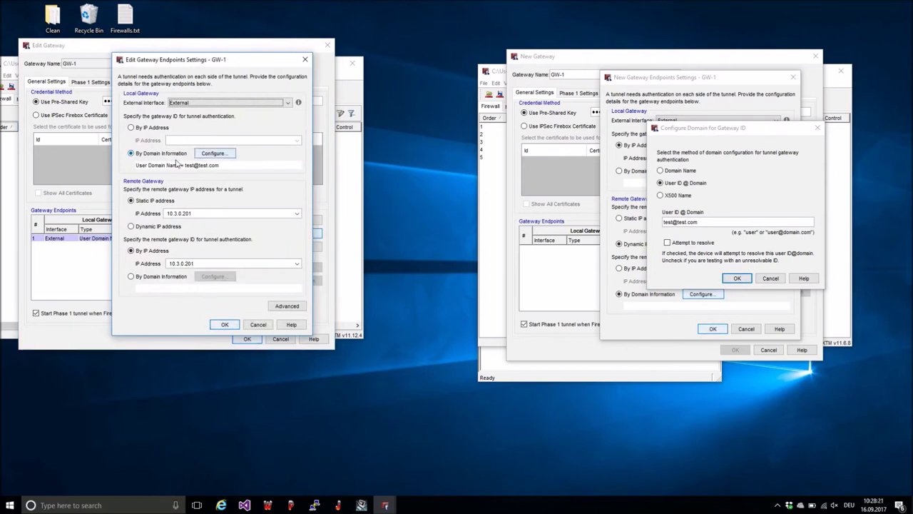
left_click(737, 278)
left_click(712, 329)
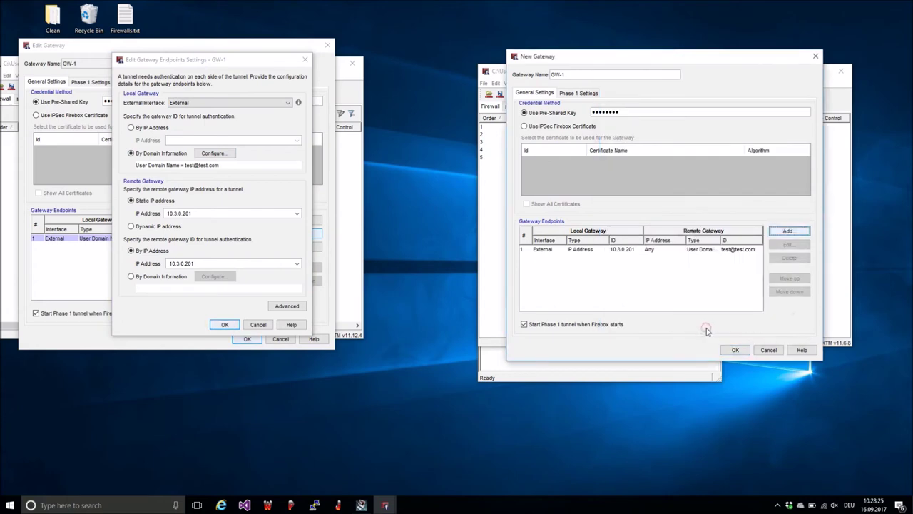
left_click(575, 92)
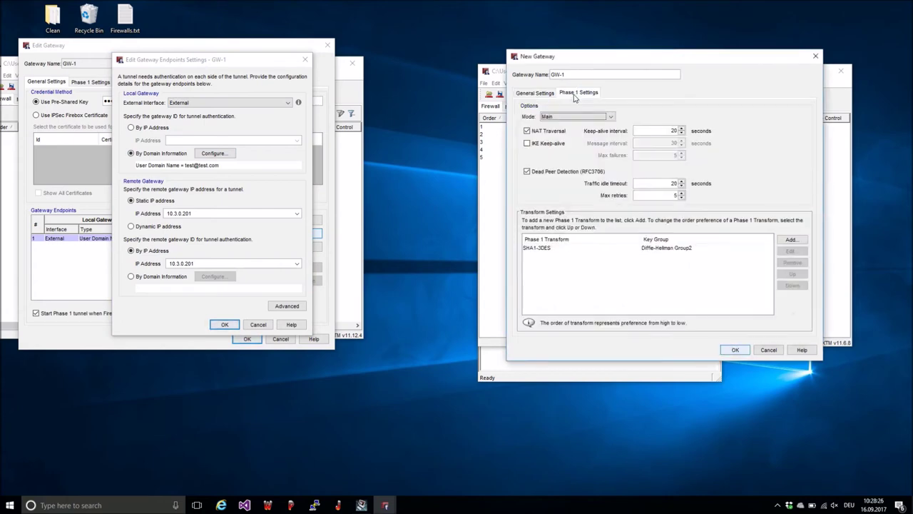
Step: Set Phase 1 mode to Aggressive with SHA1-3DES, checking the first firewall's Phase 1 settings
left_click(538, 248)
left_click(546, 117)
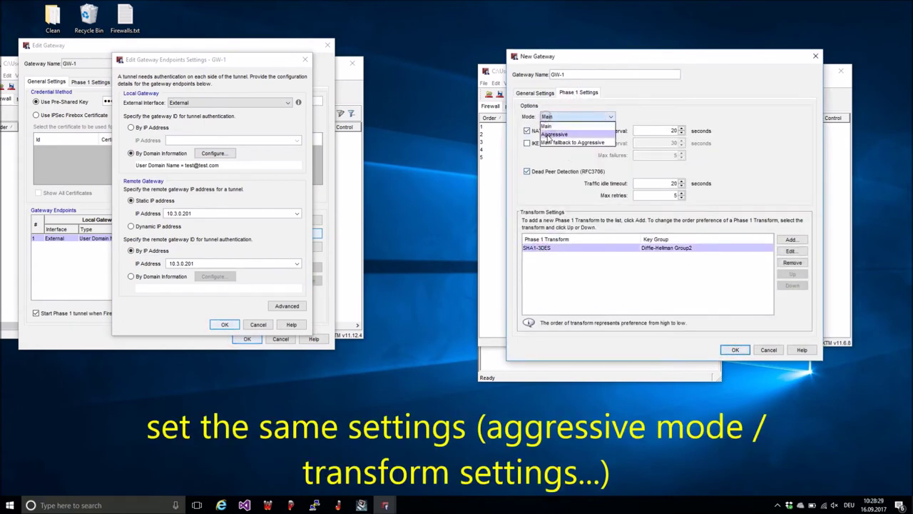
left_click(554, 134)
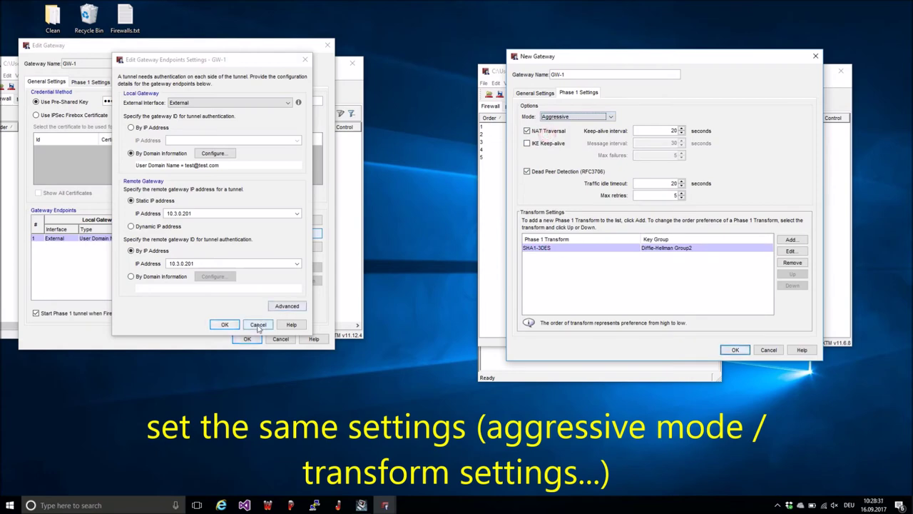
left_click(258, 324)
left_click(78, 82)
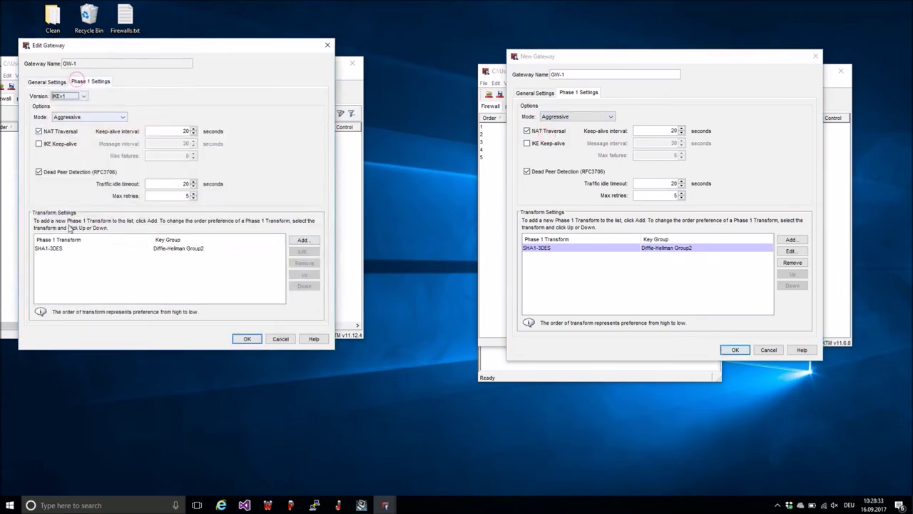
left_click(56, 253)
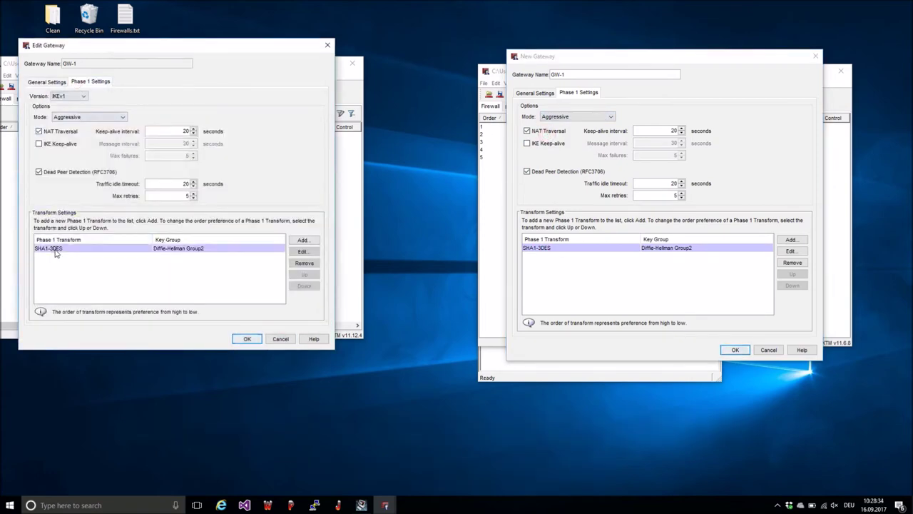
left_click(303, 251)
Step: Verify the SHA1-3DES transform details match, save GW-1, and close both gateway dialogs
left_click(792, 251)
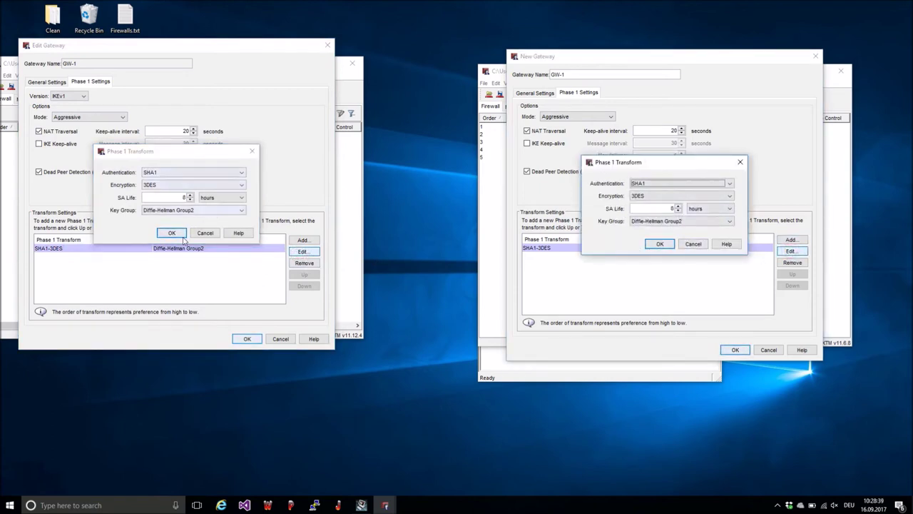
left_click(660, 243)
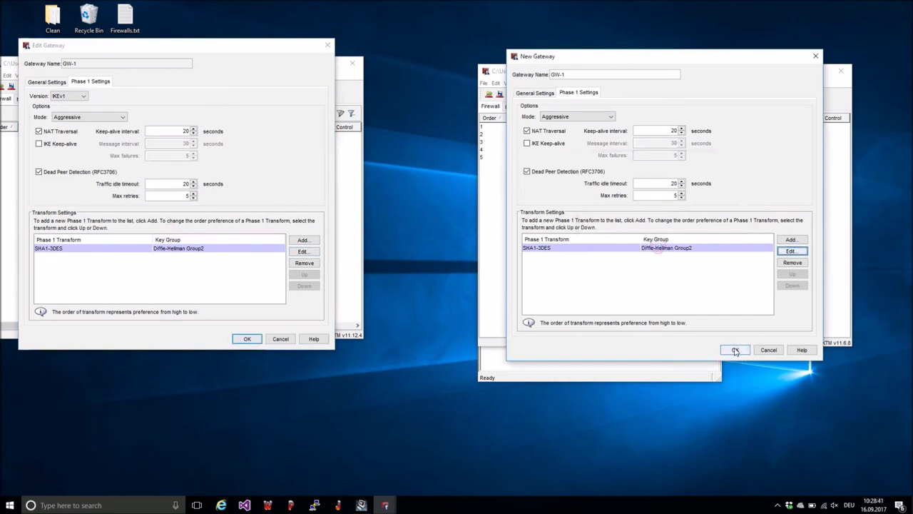
left_click(734, 349)
left_click(247, 338)
left_click(699, 282)
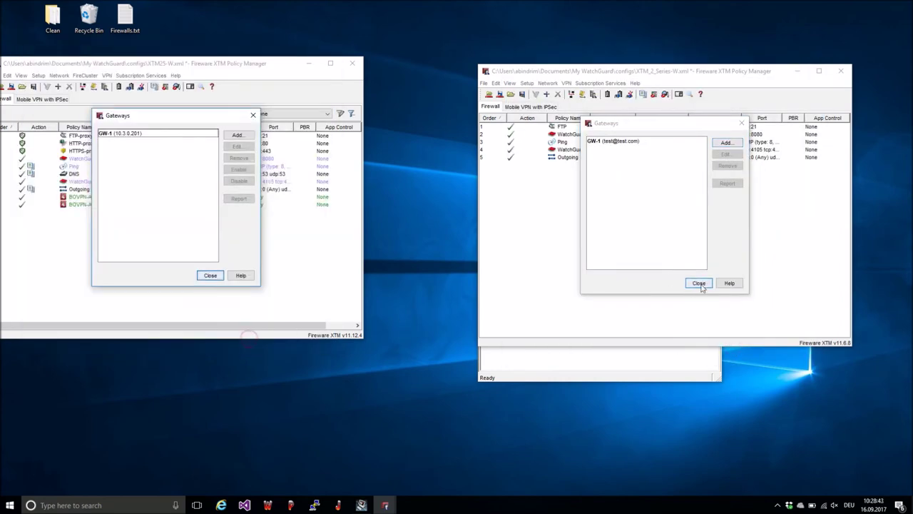
Step: Create a tunnel named Teunnel on gateway GW-1, viewing the first firewall's tunnel for reference
left_click(207, 277)
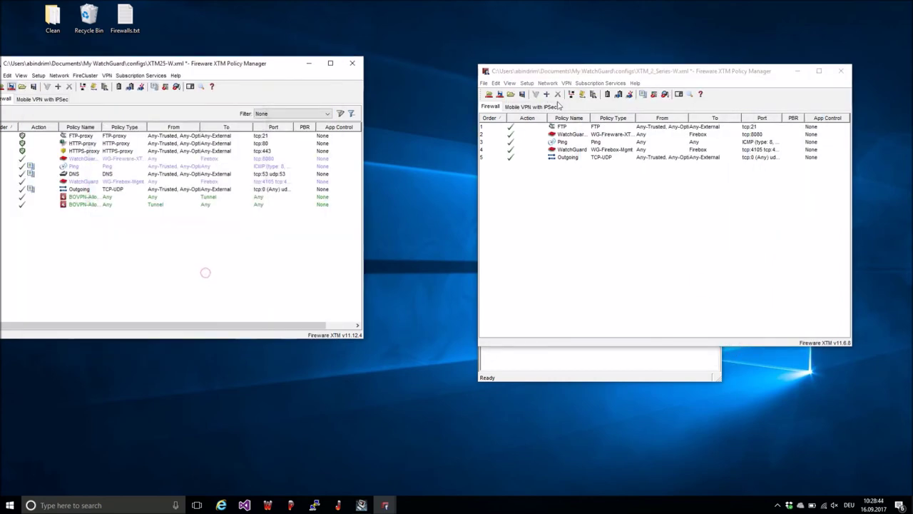
left_click(620, 95)
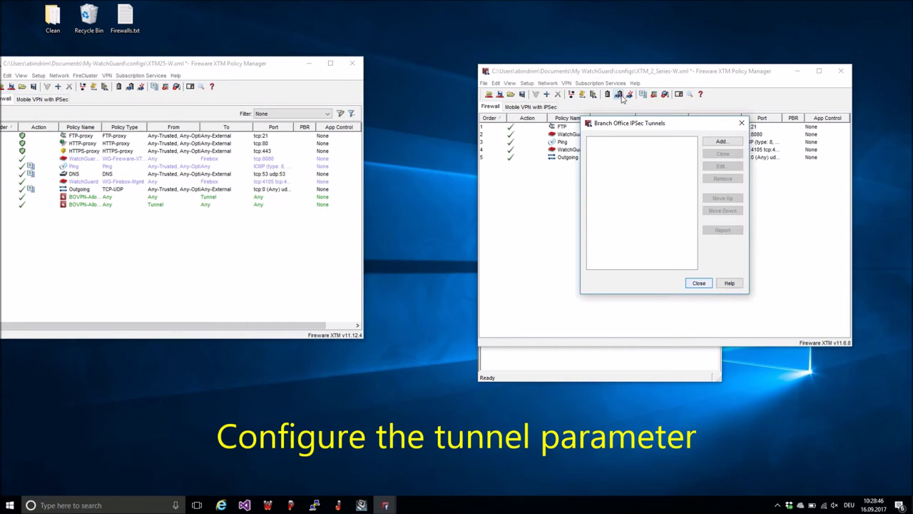
left_click(724, 143)
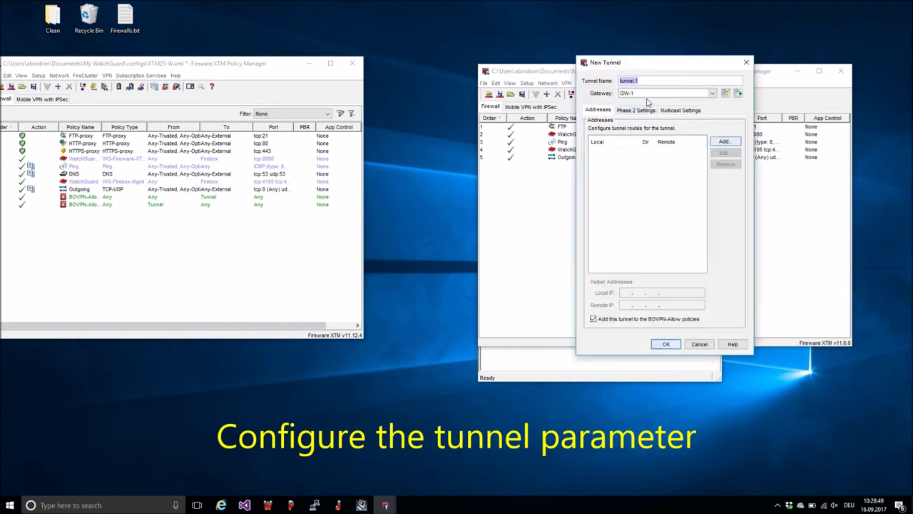
type("Teunnel")
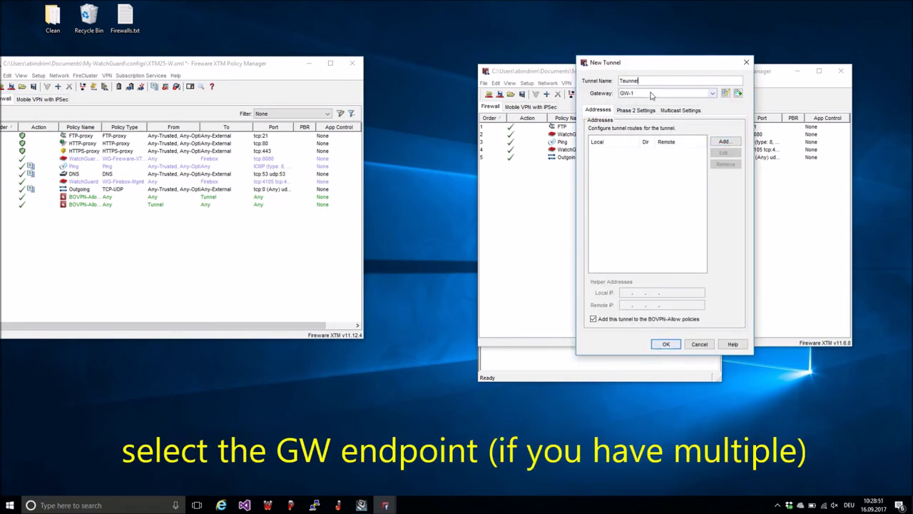
left_click(664, 94)
left_click(665, 102)
left_click(129, 87)
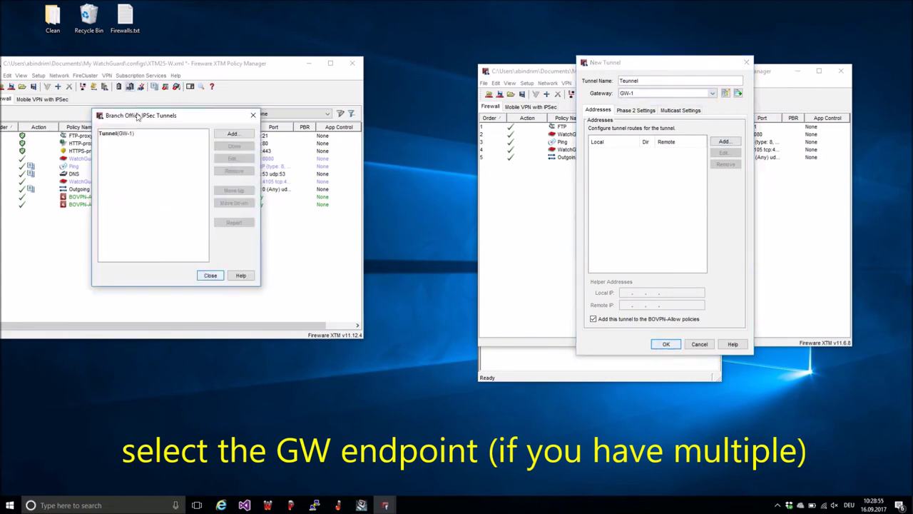
left_click(227, 159)
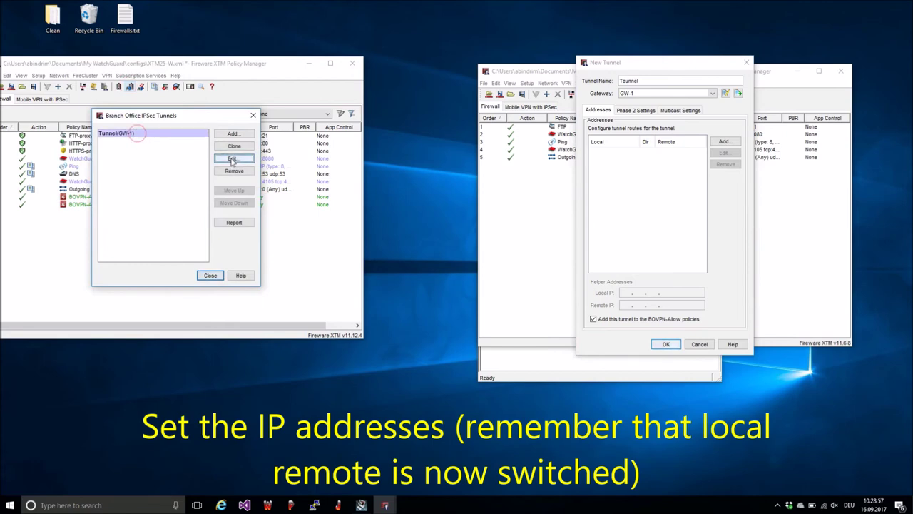
Step: Add the 10.2.1.0/24 to 10.1.1.0/24 route, enable PFS Group2 with ESP-AES-SHA1, and save
left_click(724, 142)
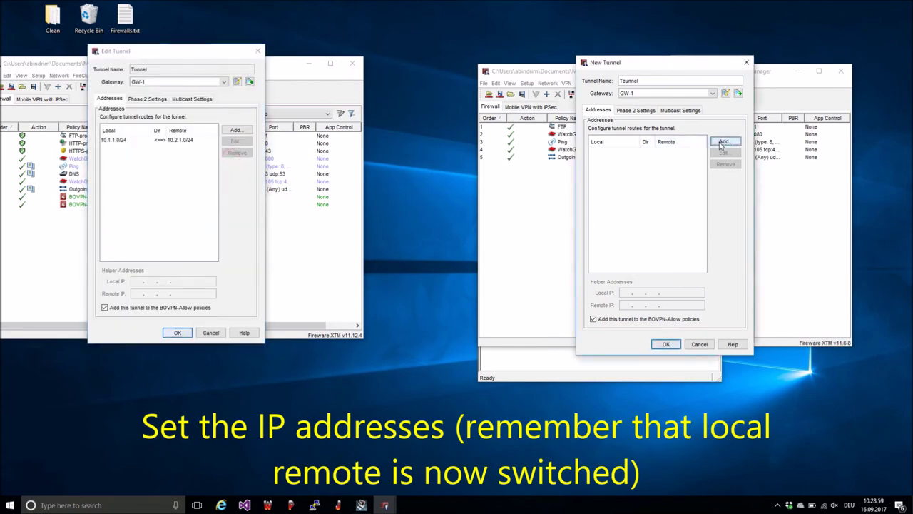
type("10")
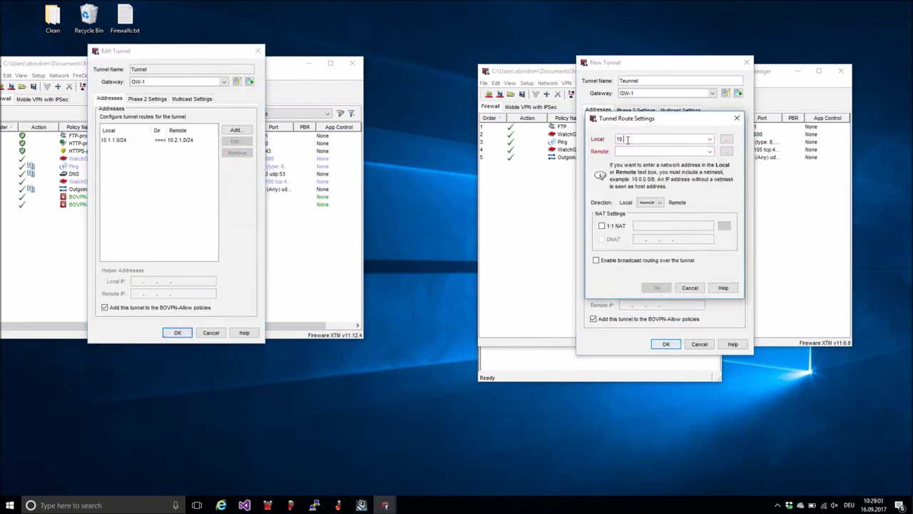
type(".2.1.0")
type("10.1")
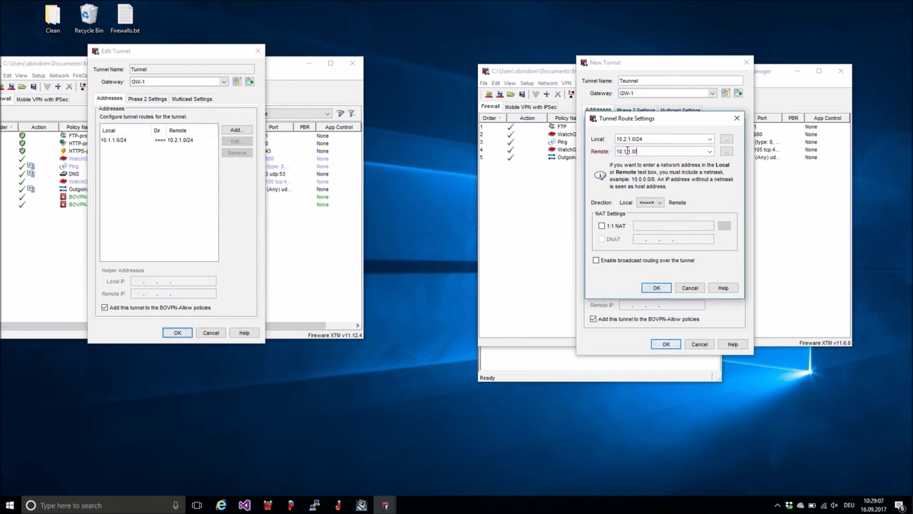
left_click(657, 287)
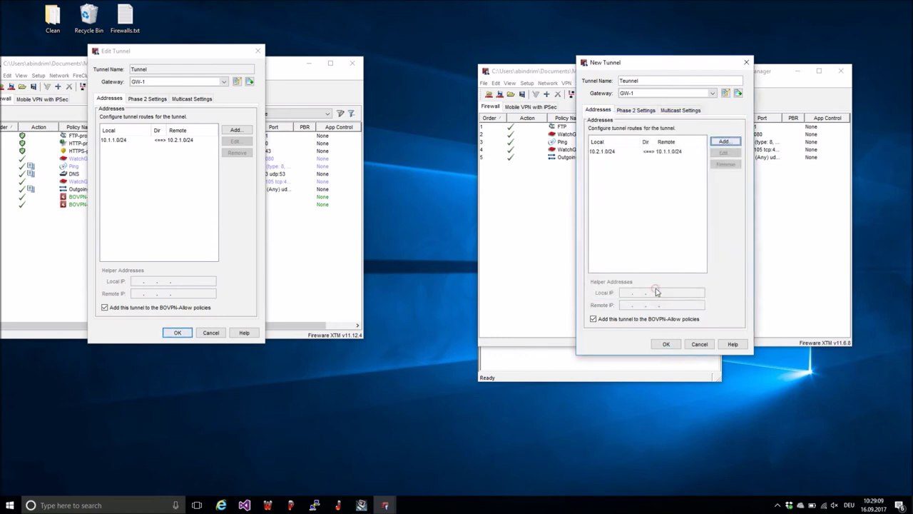
left_click(632, 111)
left_click(595, 132)
left_click(146, 99)
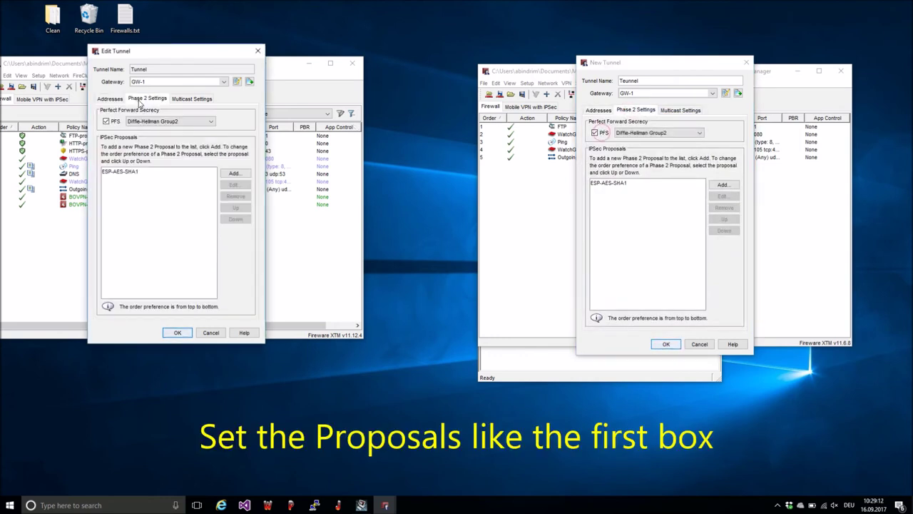
left_click(118, 172)
left_click(614, 183)
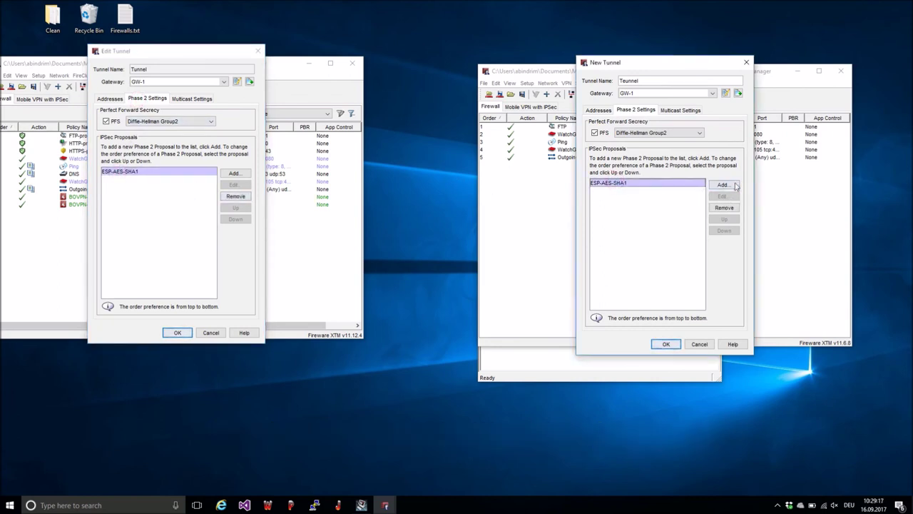
left_click(666, 344)
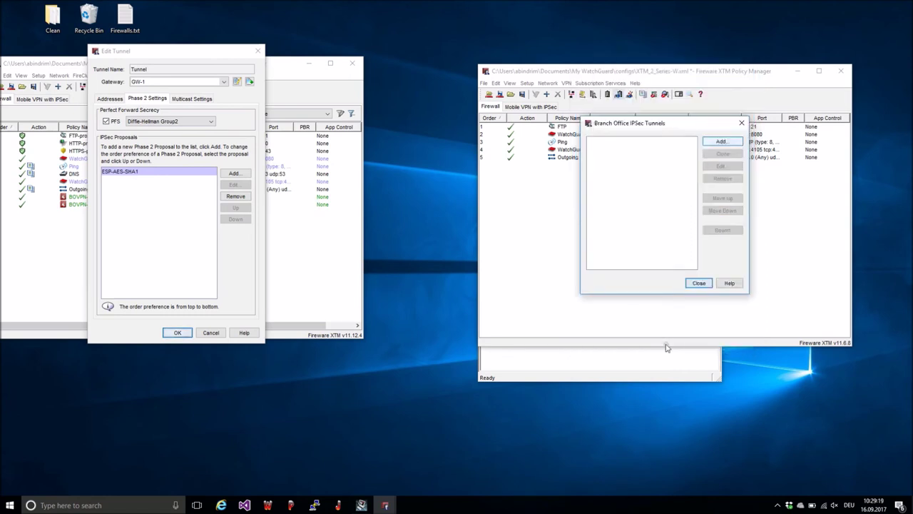
Step: Start uploading the configuration to the Firebox at 10.3.0.201 with the administrator passphrase
left_click(698, 282)
left_click(500, 93)
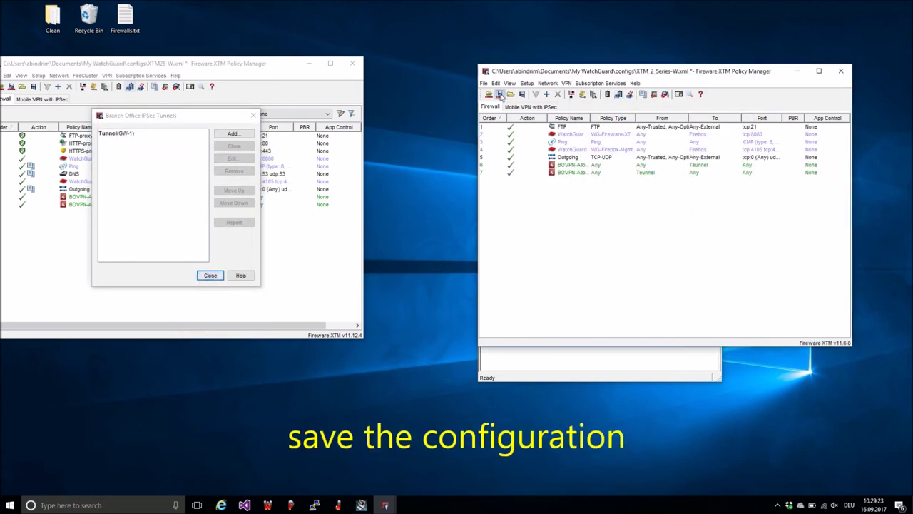
type("••••")
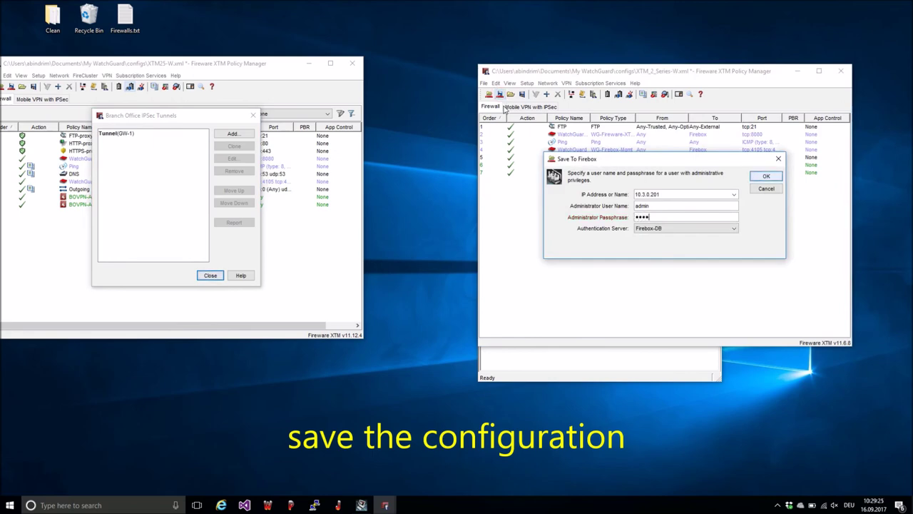
key("Return")
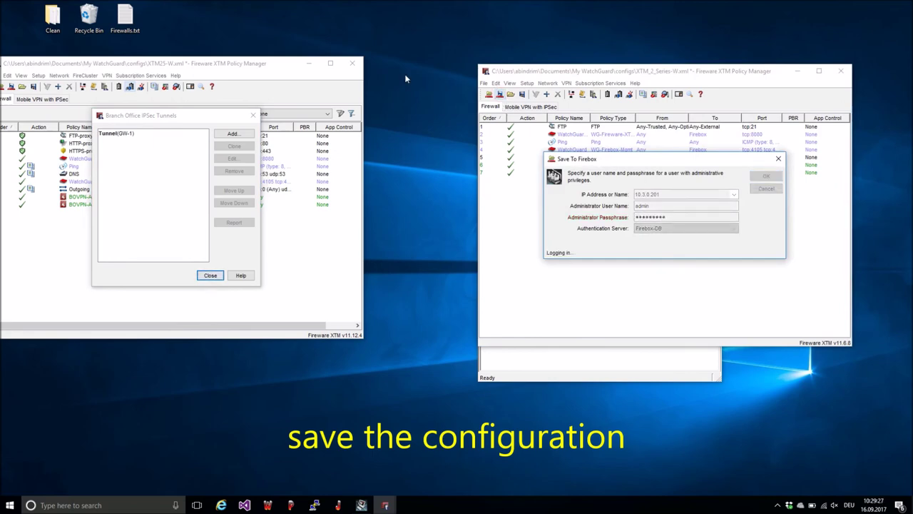
Step: Save the configuration over XTM_2_Series-W.xml and proceed with the upload
left_click(209, 275)
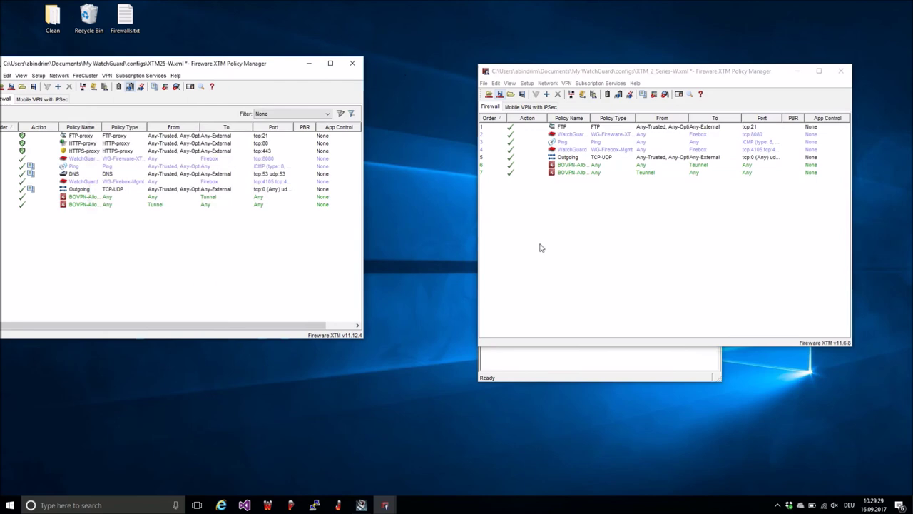
key("ctrl+s")
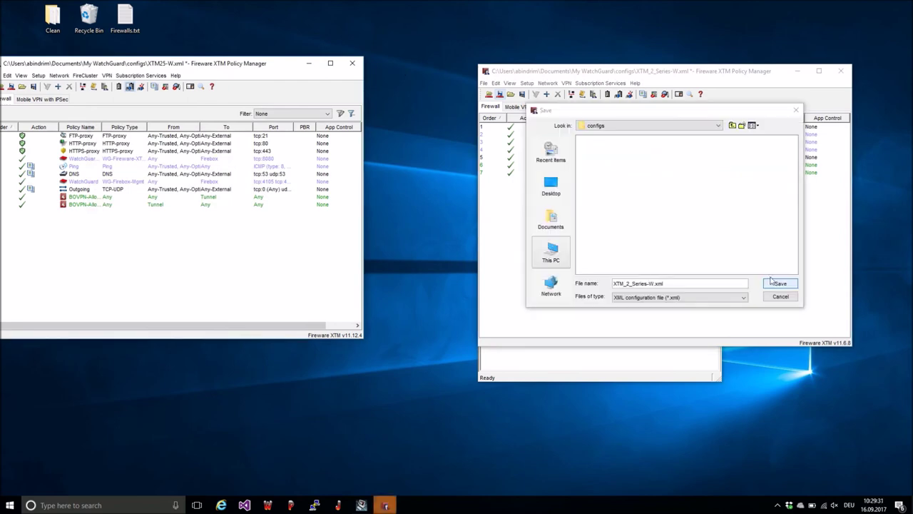
left_click(779, 284)
left_click(642, 220)
key("Return")
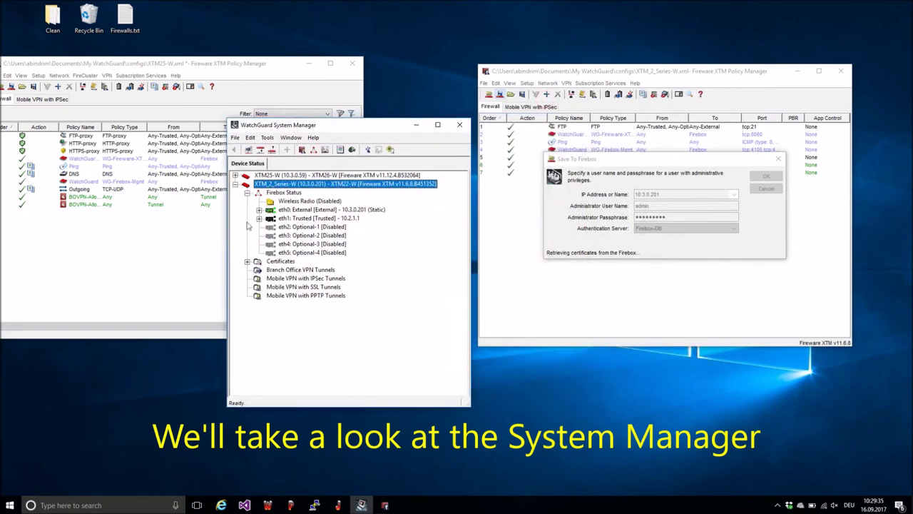
Step: Expand XTM25-W's device status to view its branch office gateways
left_click(273, 272)
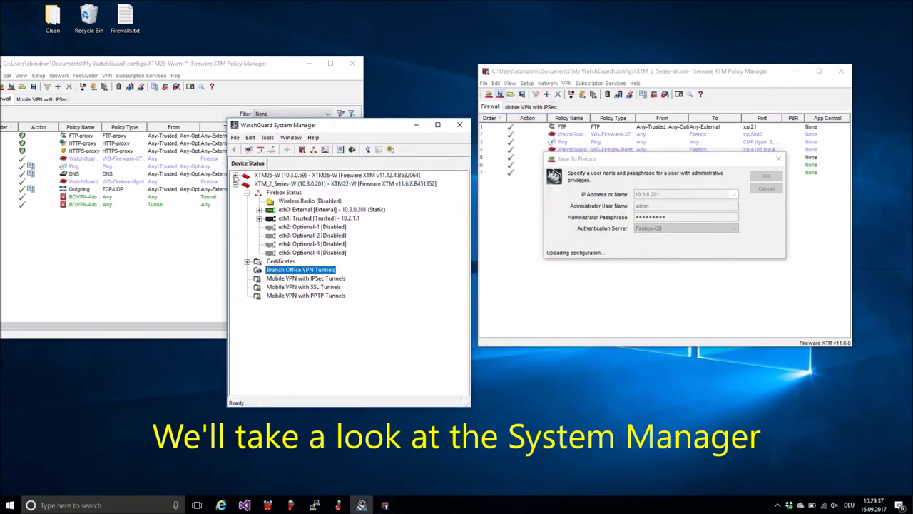
left_click(235, 176)
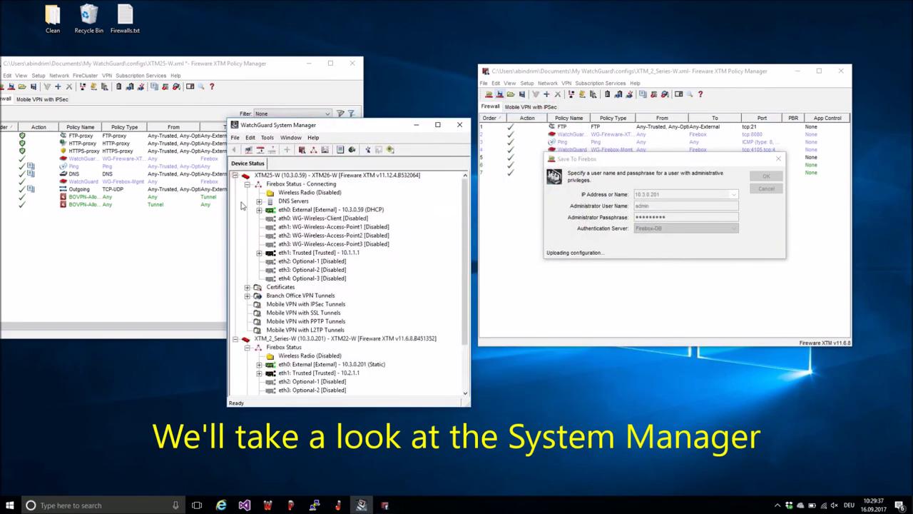
left_click(247, 295)
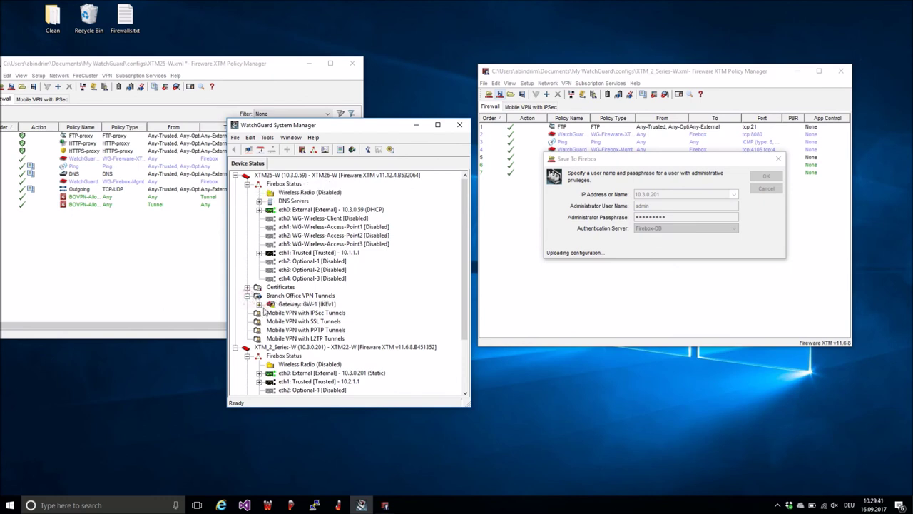
scroll(360, 348, "down", 3)
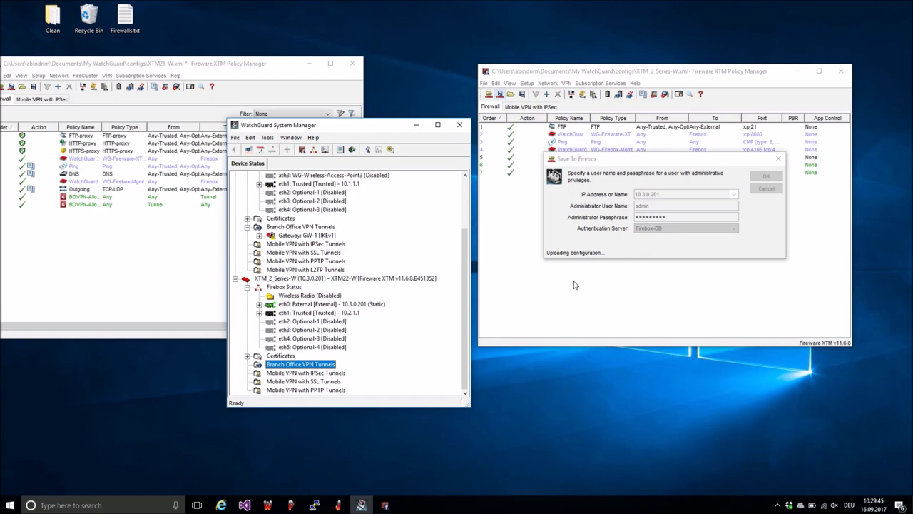
Step: Dismiss the configuration-saved message and refresh XTM_2_Series-W's status
left_click(665, 224)
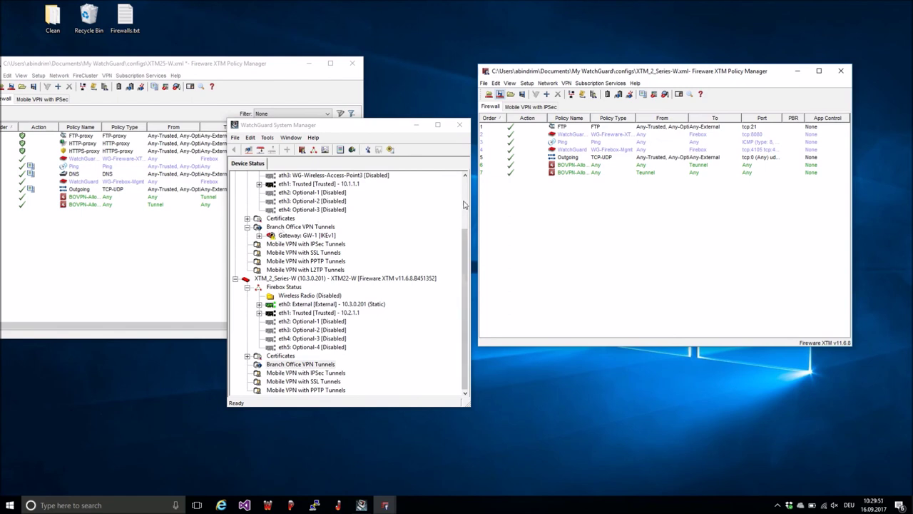
left_click(318, 281)
right_click(317, 279)
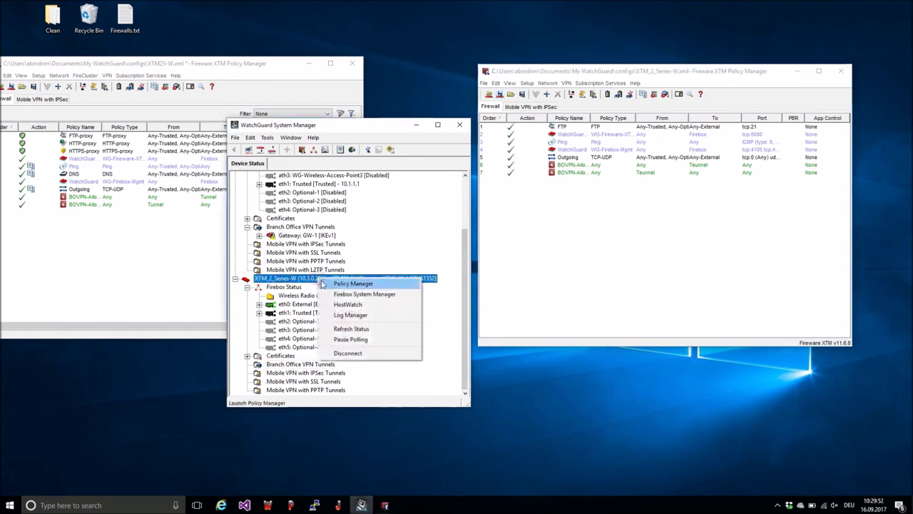
left_click(347, 329)
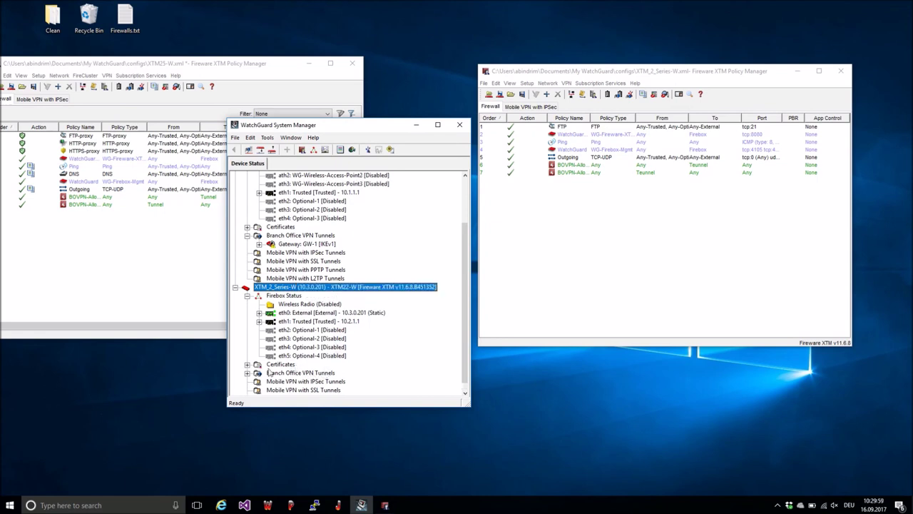
Step: Expand gateway GW-1 to show its active tunnel from 10.2.1.0/24 to 10.1.1.0/24
left_click(248, 373)
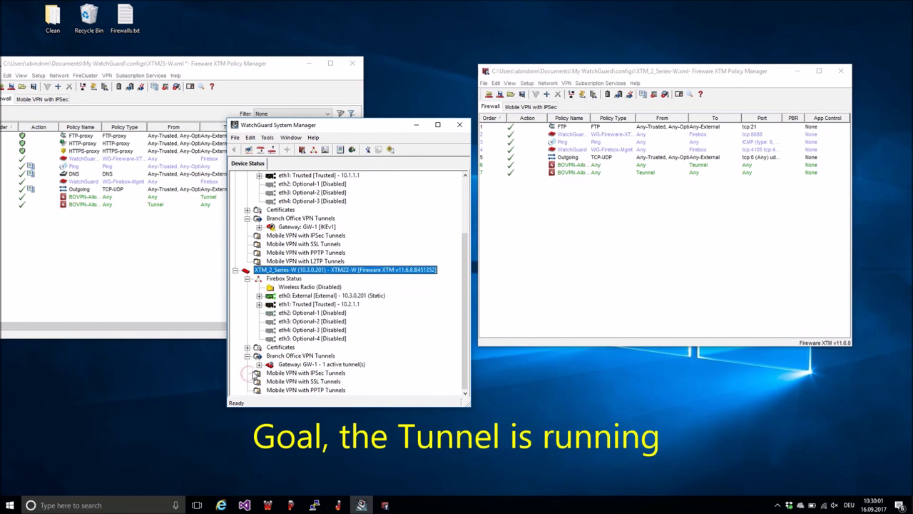
left_click(259, 364)
left_click(296, 373)
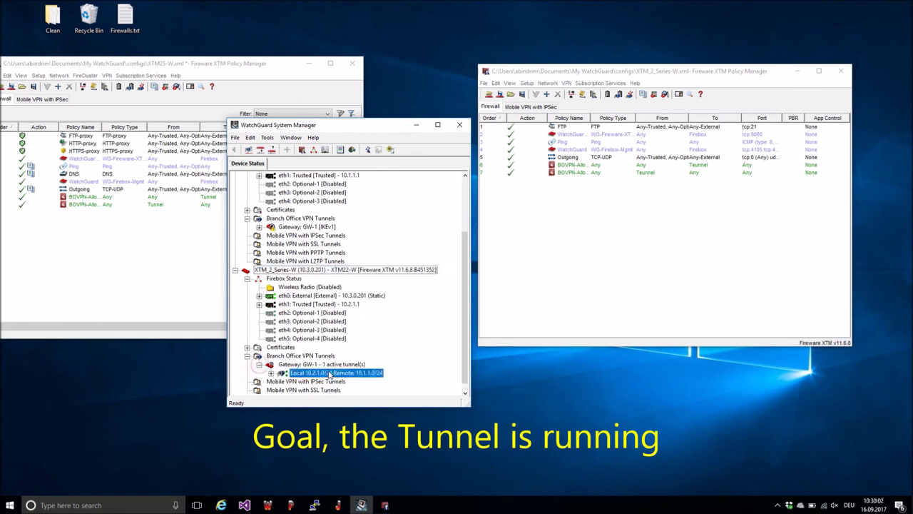
left_click(272, 372)
scroll(328, 360, "down", 1)
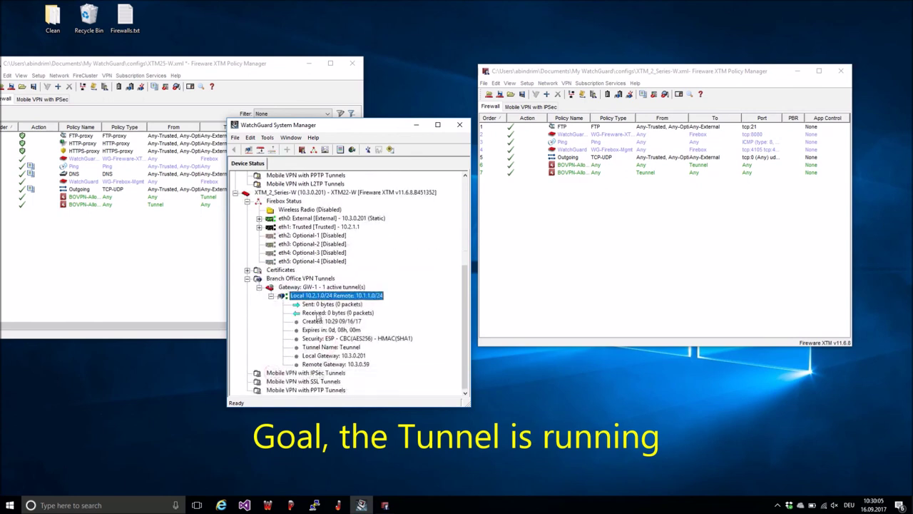